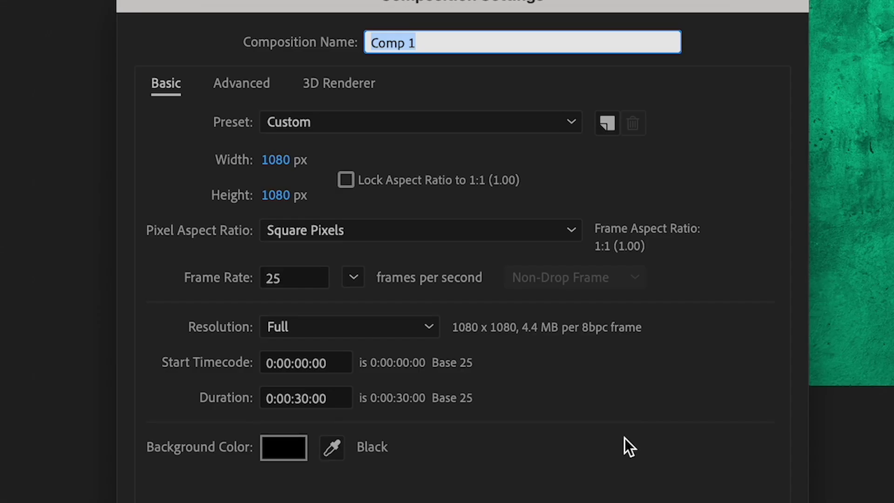
Create the new composition with the name TEXTURE LOOP and move it out of the ASSETS folder to the project's root level
{"action": "left_click", "coordinate": [457, 42]}
{"action": "key", "text": "super+a"}
{"action": "type", "text": "TEXT"}
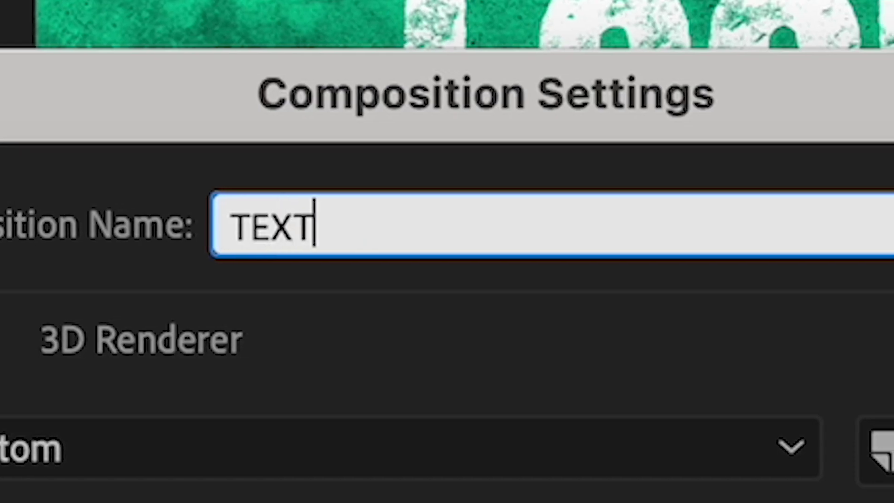
{"action": "type", "text": "URE LOOP"}
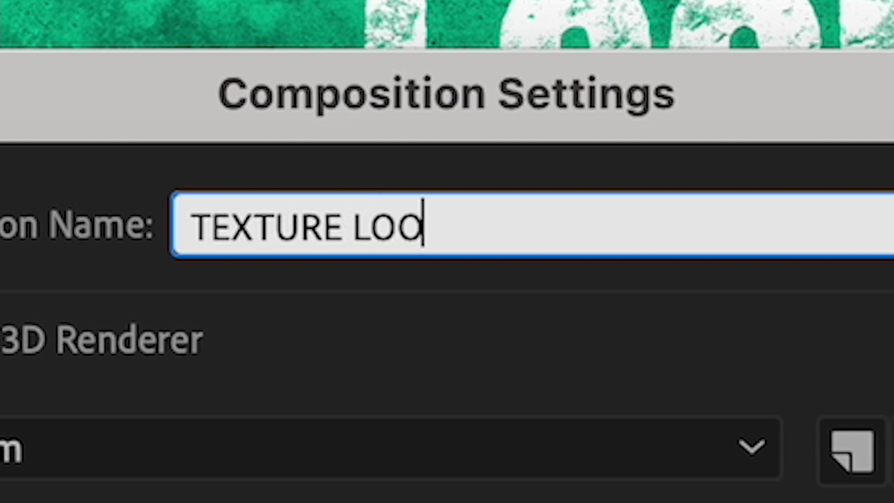
{"action": "key", "text": "Return"}
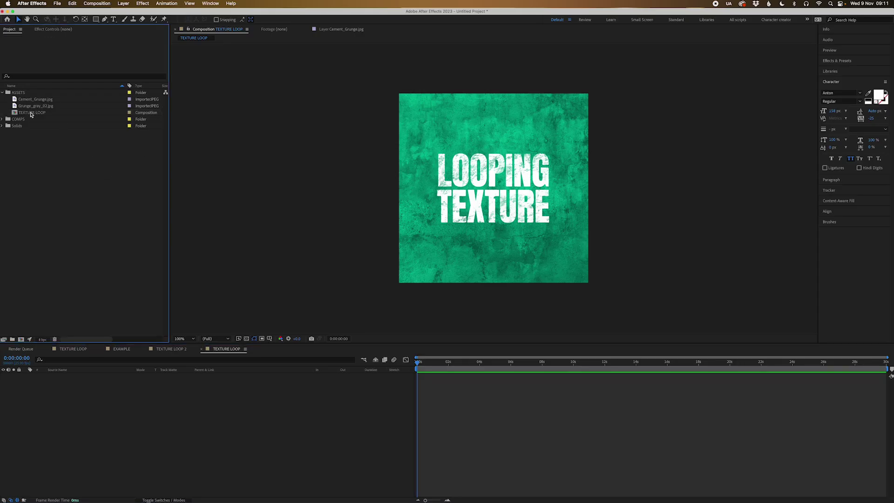
{"action": "left_click_drag", "start_coordinate": [31, 115], "coordinate": [38, 178]}
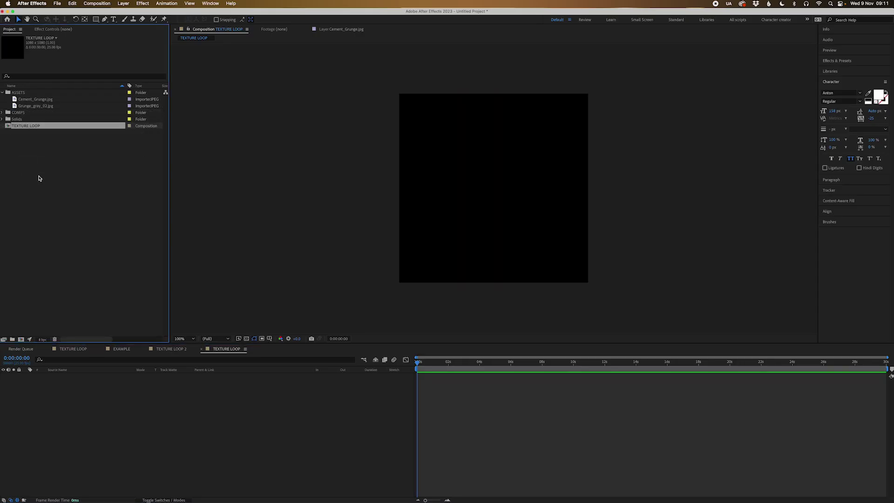
Add the Grunge_gray_02.jpg texture to the TEXTURE LOOP composition and scale it to about 62%
{"action": "left_click", "coordinate": [35, 101]}
{"action": "left_click_drag", "start_coordinate": [37, 104], "coordinate": [466, 244]}
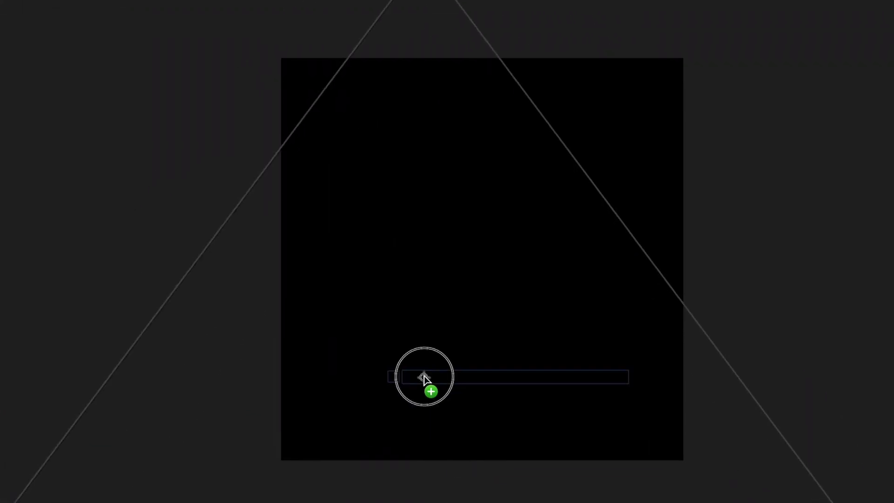
{"action": "left_click_drag", "start_coordinate": [424, 378], "coordinate": [487, 239]}
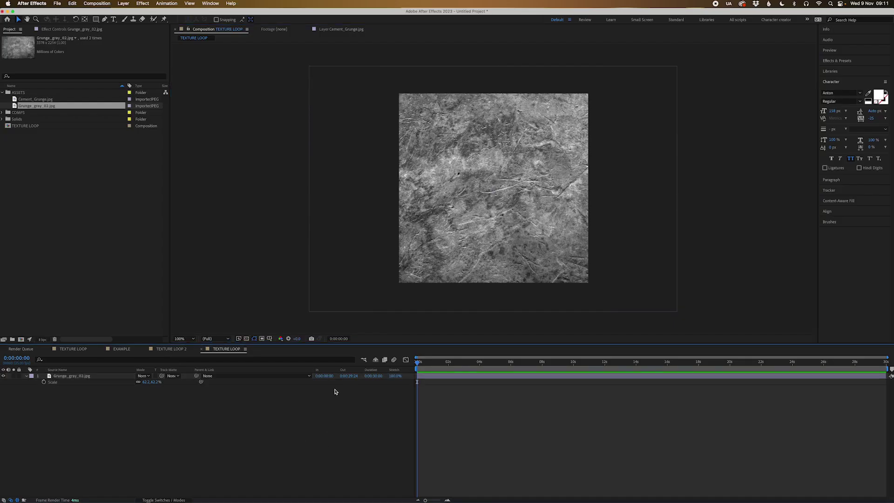
Align the texture's upper-left corner with the frame's upper-left corner and separate its Position into X and Y dimensions
{"action": "left_click", "coordinate": [74, 377]}
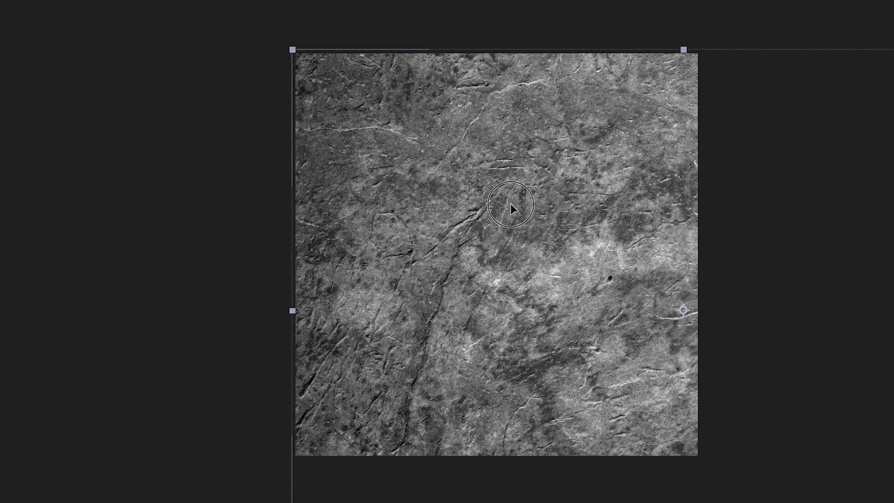
{"action": "right_click", "coordinate": [130, 247]}
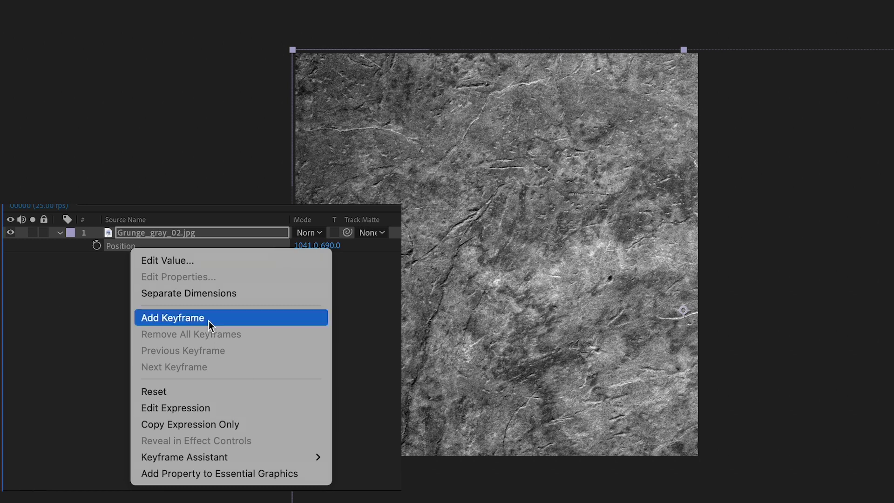
{"action": "left_click", "coordinate": [201, 295]}
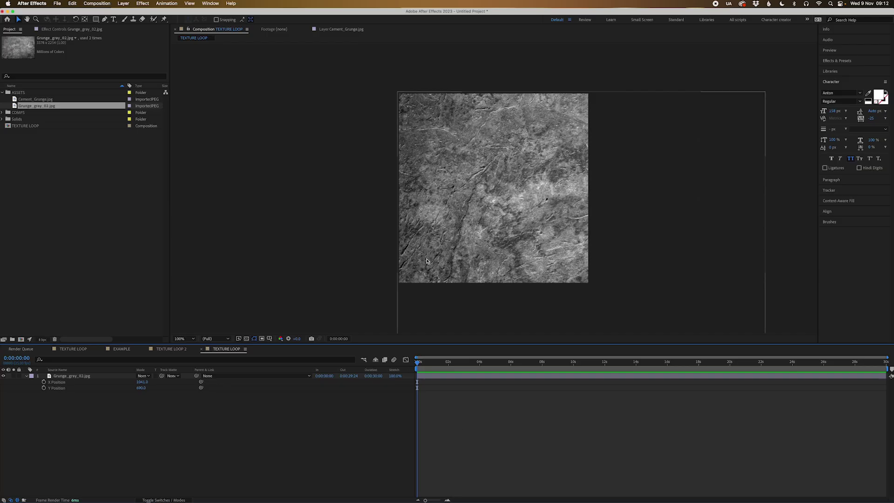
Create a text layer near the frame's upper-left corner reading "x = 1041" to note the texture's X position
{"action": "left_click", "coordinate": [112, 20]}
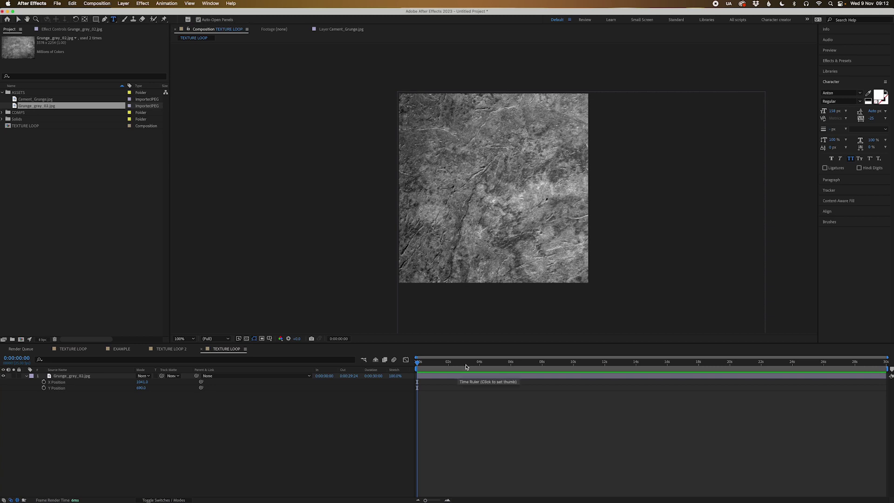
{"action": "left_click", "coordinate": [411, 113]}
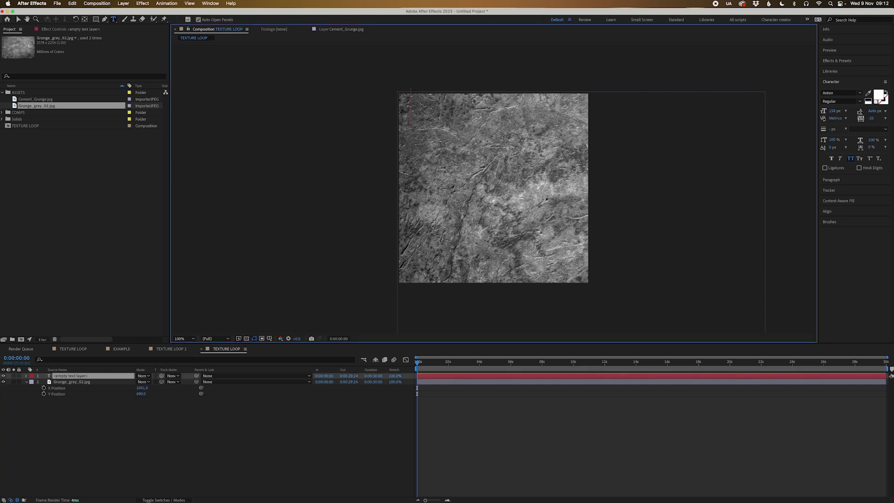
{"action": "left_click", "coordinate": [436, 412]}
{"action": "left_click", "coordinate": [455, 376]}
{"action": "key", "text": "v"}
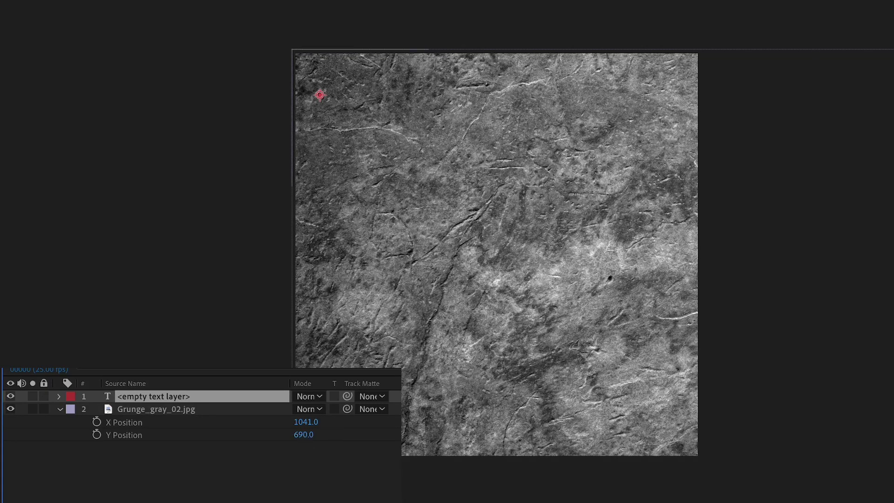
{"action": "double_click", "coordinate": [203, 397]}
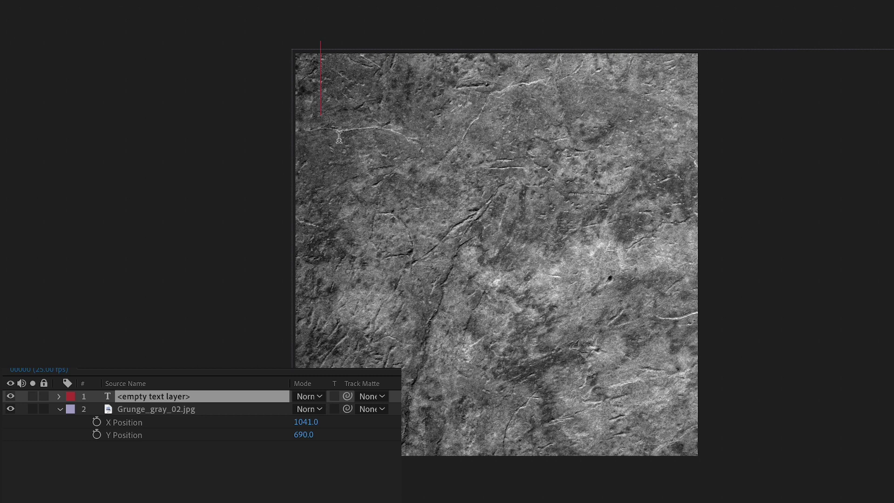
{"action": "type", "text": "x ="}
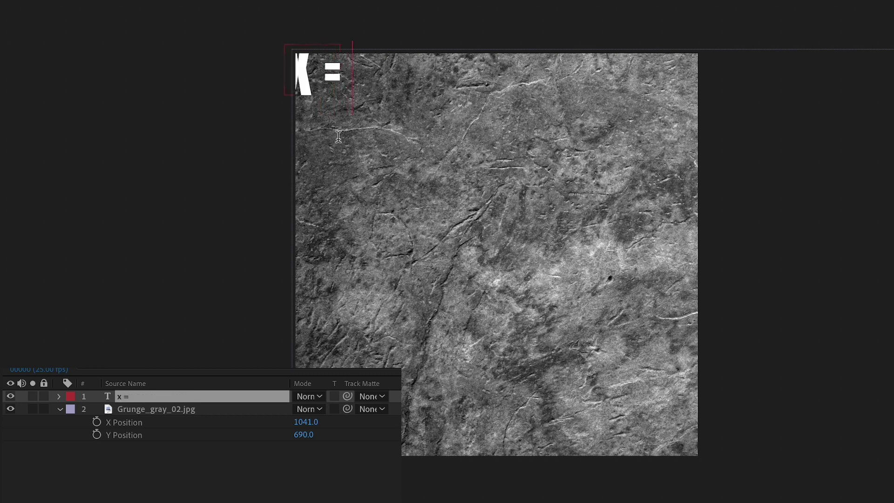
{"action": "type", "text": " 1041"}
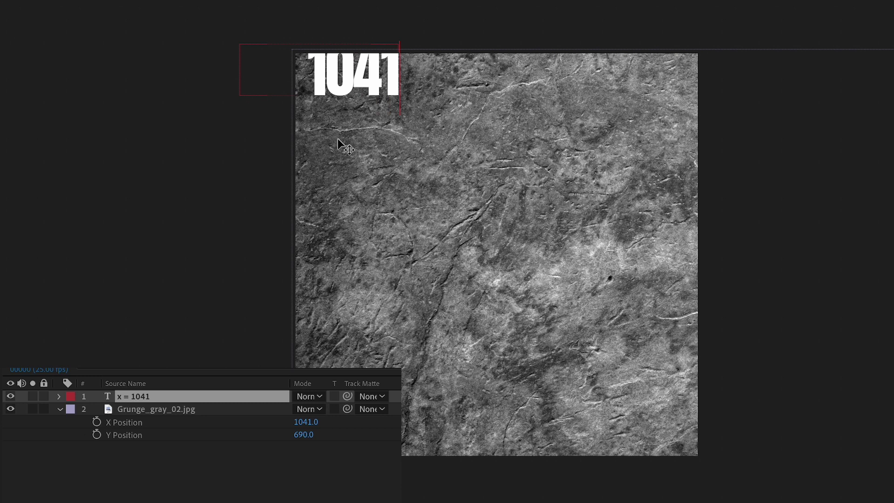
{"action": "key", "text": "Escape"}
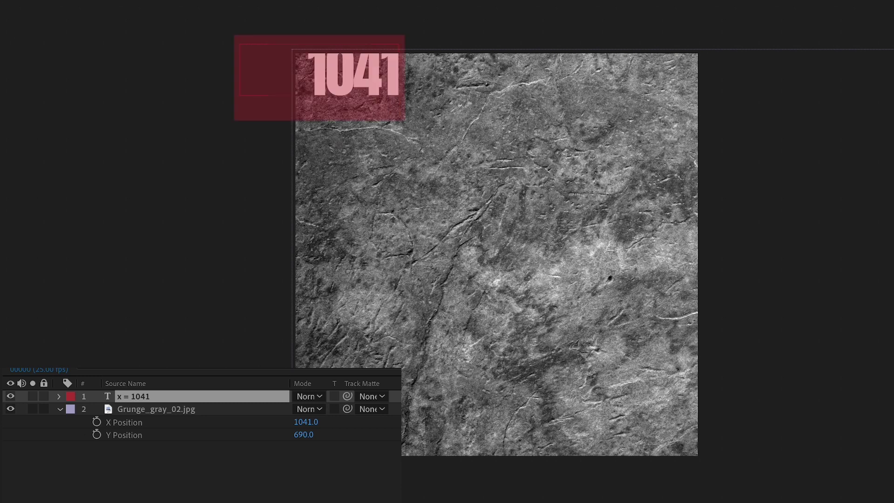
Left-align the note text and move it slightly down so it lies fully inside the frame
{"action": "key", "text": "ctrl+shift+l"}
{"action": "left_click", "coordinate": [200, 471]}
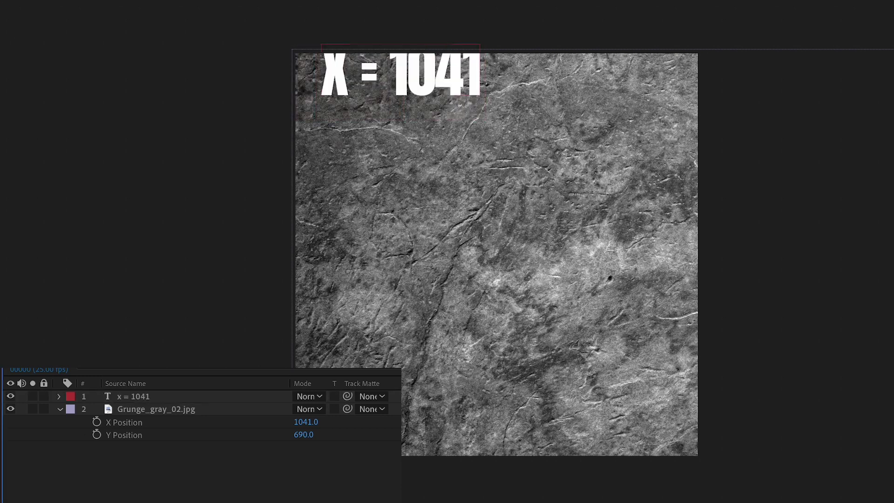
{"action": "left_click", "coordinate": [200, 397]}
{"action": "left_click_drag", "start_coordinate": [450, 82], "coordinate": [450, 107]}
Add a second line reading "y = 690" to the note text
{"action": "double_click", "coordinate": [449, 106]}
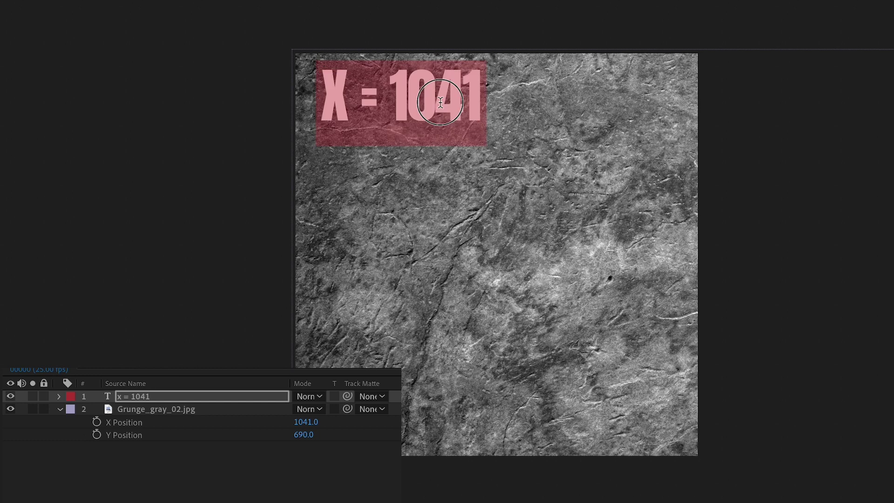
{"action": "key", "text": "Escape"}
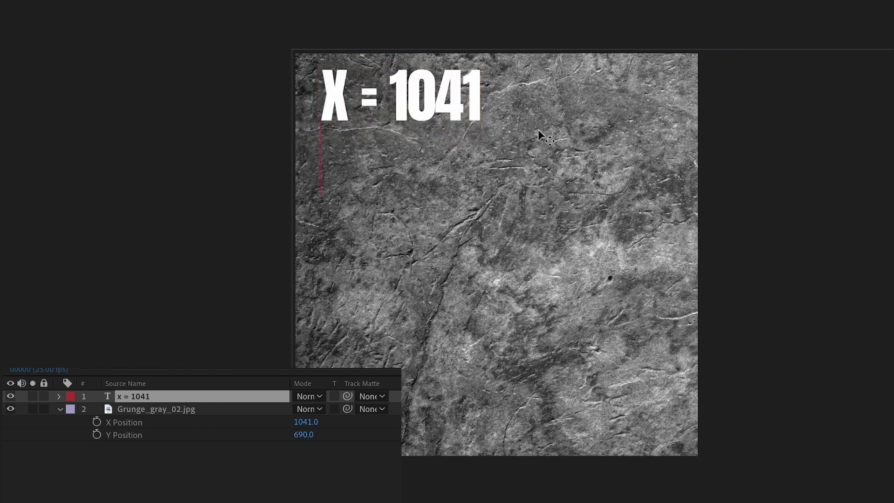
{"action": "type", "text": "y = "}
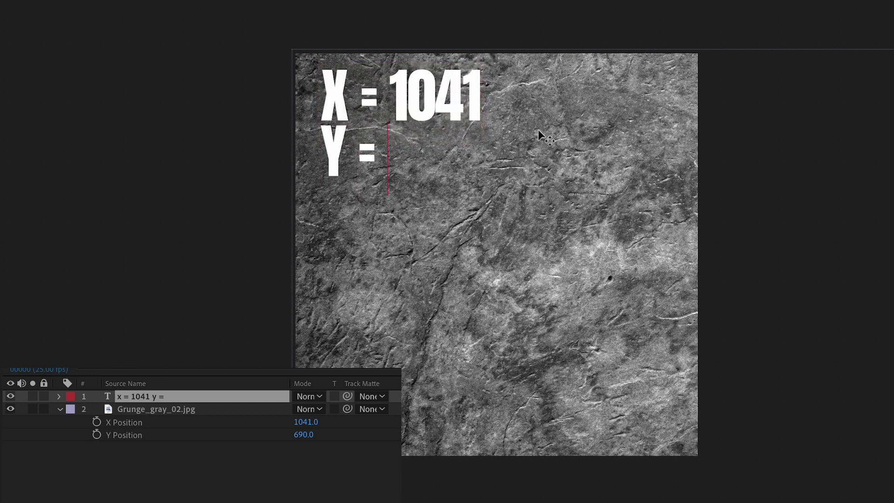
{"action": "type", "text": "690"}
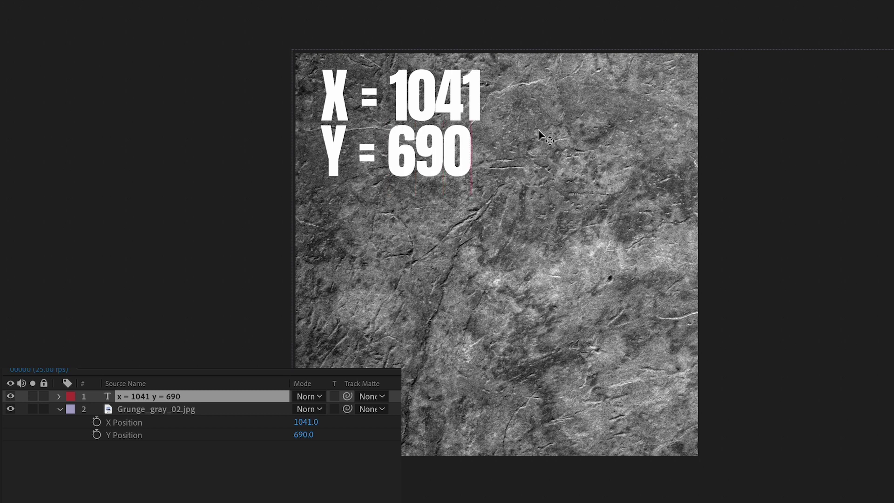
Move the Grunge_gray_02.jpg layer so its lower-right corner meets the frame's lower-right corner, at X 37 and Y 392
{"action": "left_click", "coordinate": [156, 466]}
{"action": "left_click", "coordinate": [156, 410]}
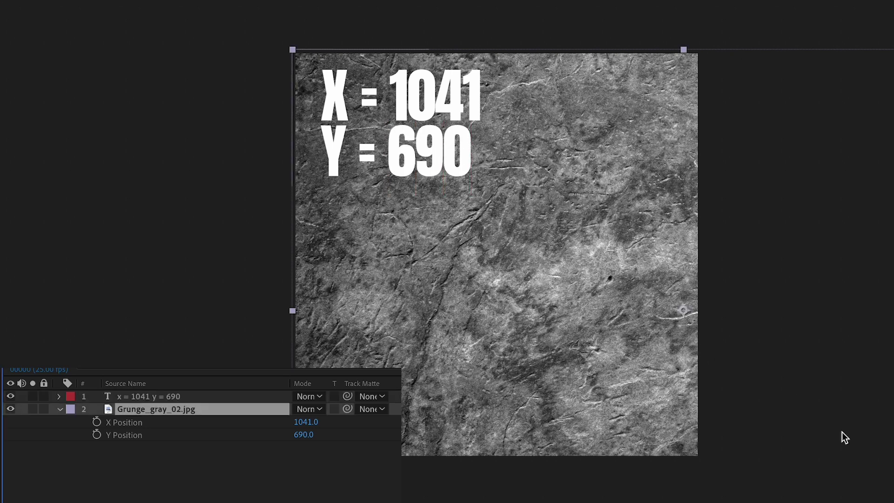
{"action": "left_click_drag", "start_coordinate": [868, 438], "coordinate": [493, 326]}
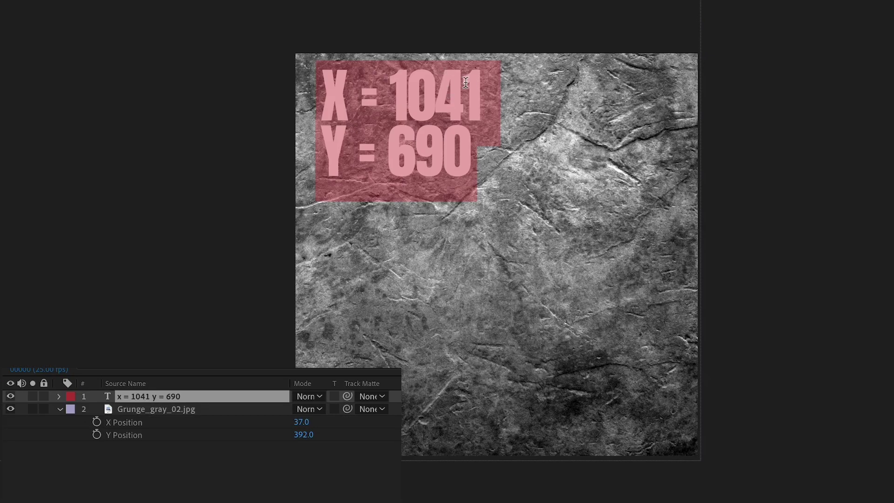
Append the second position values to the note text so it reads "x = 1041,37" and "y = 690,392"
{"action": "left_click", "coordinate": [483, 87]}
{"action": "type", "text": ","}
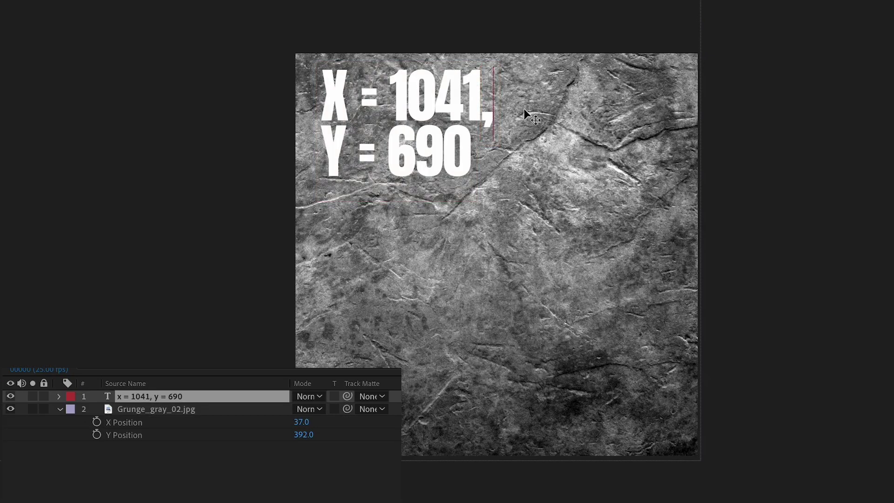
{"action": "type", "text": "37"}
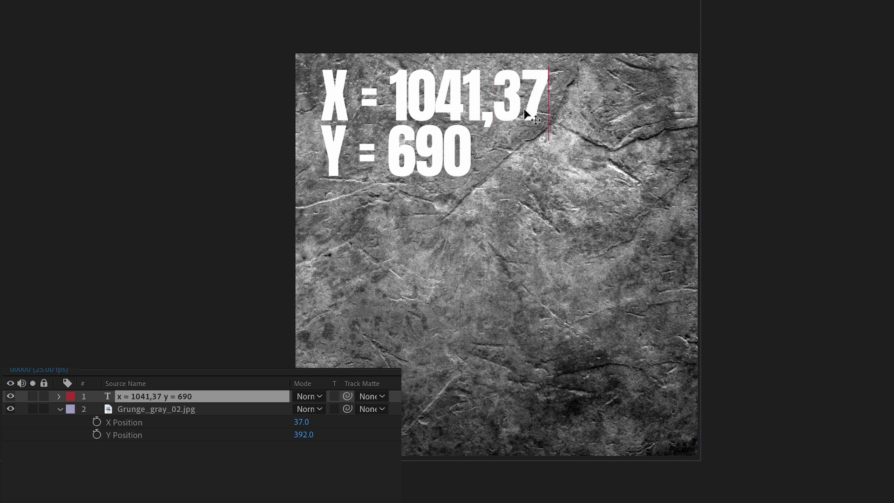
{"action": "key", "text": "Down"}
{"action": "type", "text": ",392"}
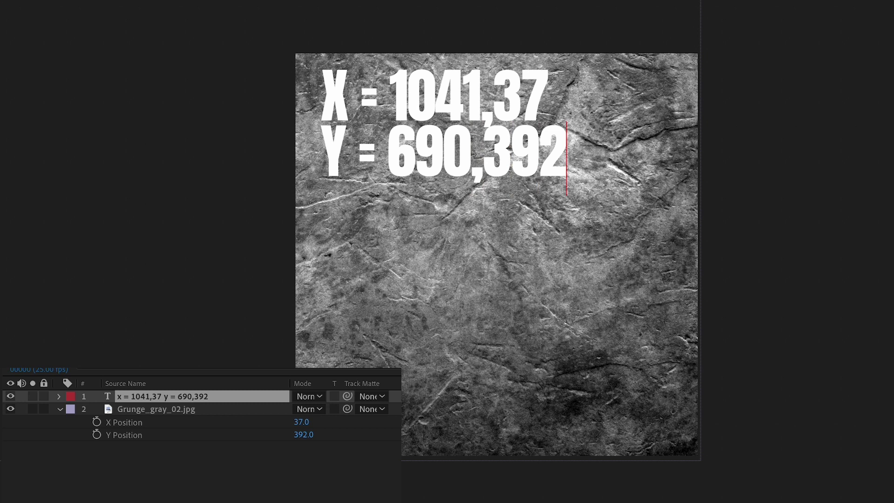
{"action": "left_click", "coordinate": [163, 471]}
{"action": "left_click", "coordinate": [163, 397]}
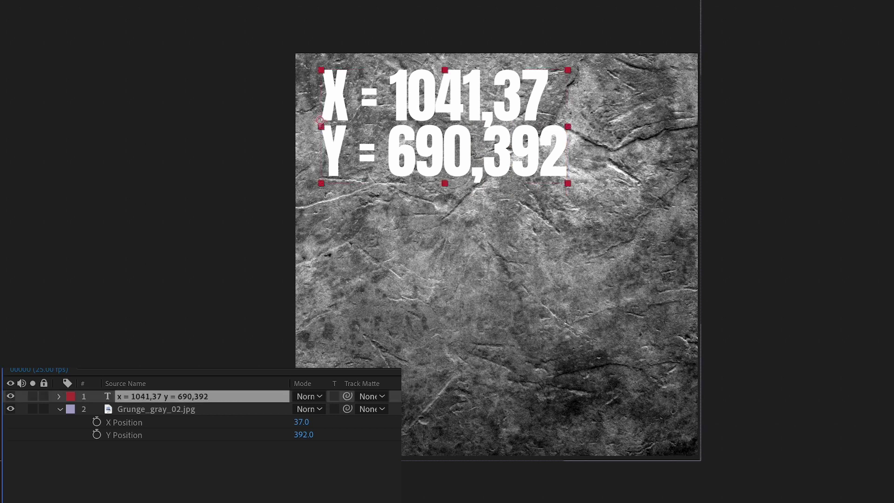
{"action": "left_click", "coordinate": [163, 471]}
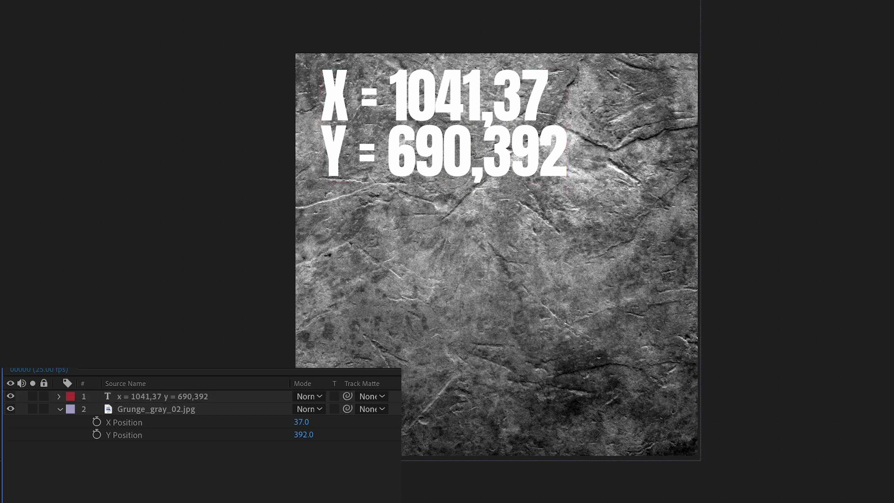
Add the expression random(1041,37) to the X Position of the Grunge_gray_02.jpg layer
{"action": "left_click", "coordinate": [163, 409]}
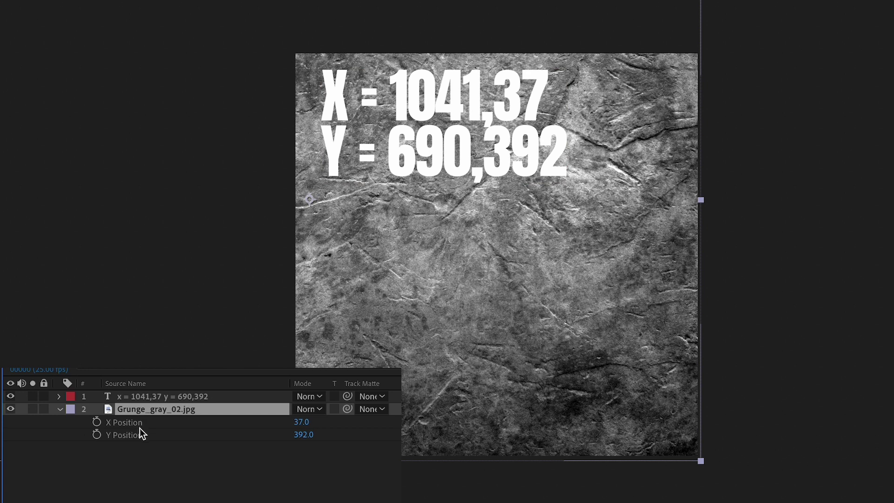
{"action": "left_click", "coordinate": [127, 494]}
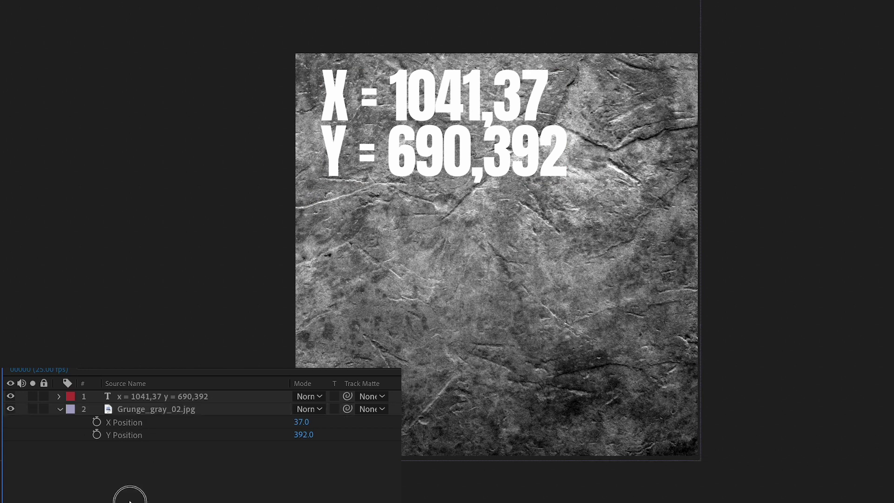
{"action": "left_click", "coordinate": [97, 424], "text": "alt"}
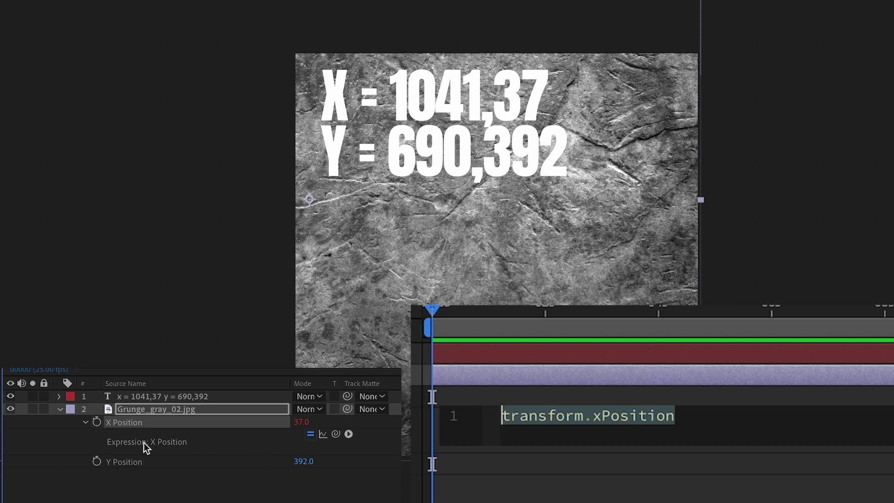
{"action": "type", "text": "ranb"}
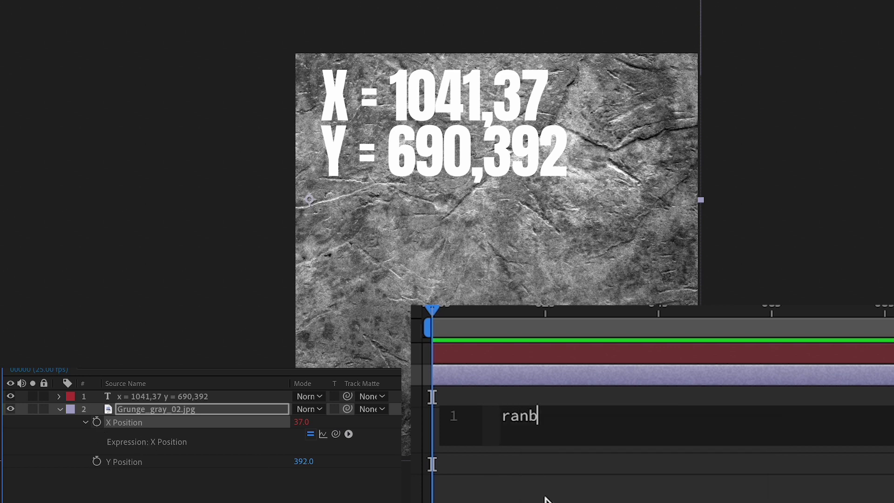
{"action": "key", "text": "BackSpace"}
{"action": "type", "text": "dom"}
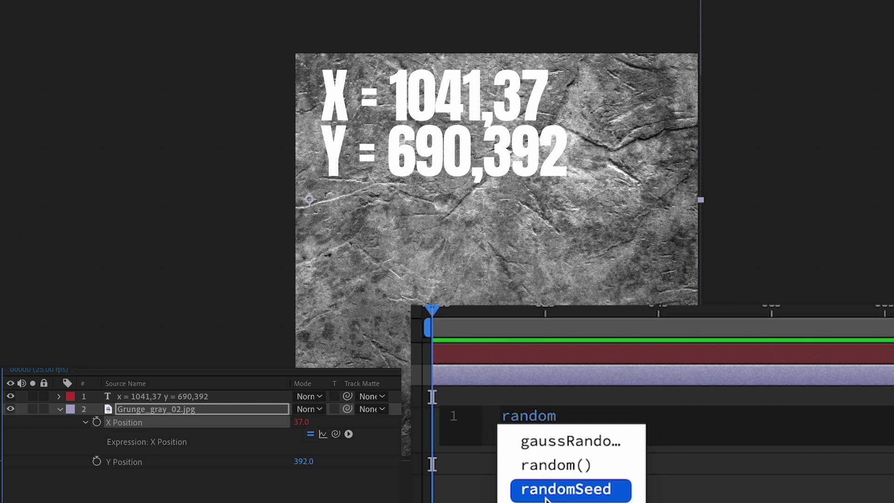
{"action": "key", "text": "Return"}
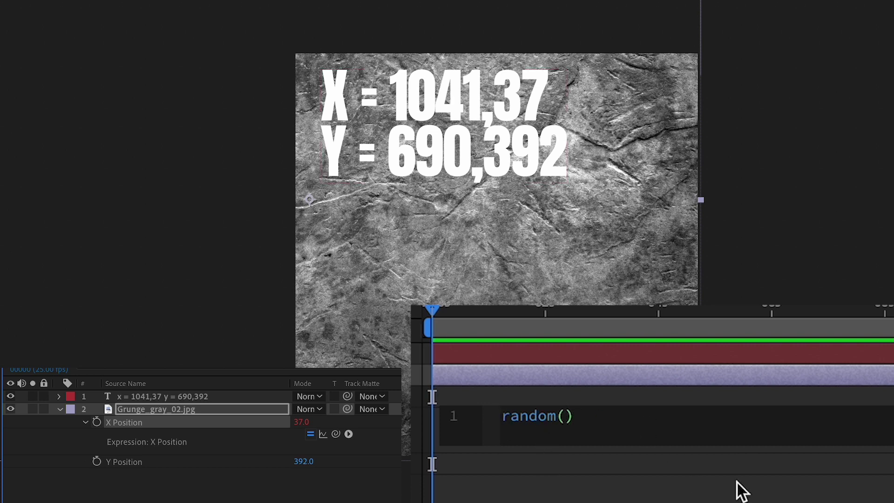
{"action": "type", "text": "1041,37"}
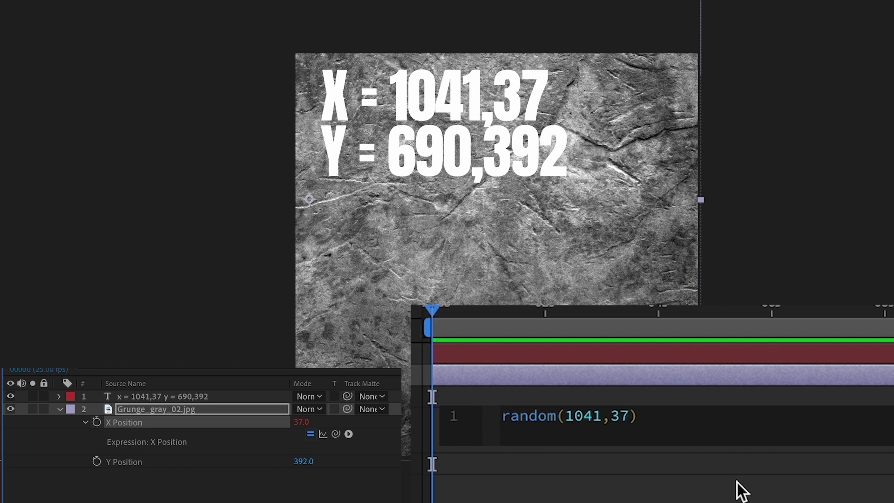
{"action": "key", "text": "KP_Enter"}
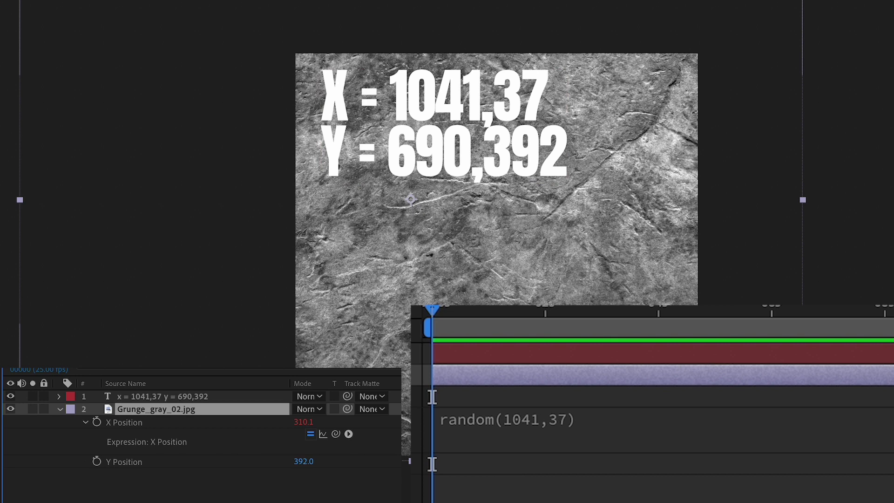
Copy the X Position expression of the Grunge_gray_02.jpg layer into a new expression on its Y Position
{"action": "left_click", "coordinate": [499, 424]}
{"action": "key", "text": "ctrl+c"}
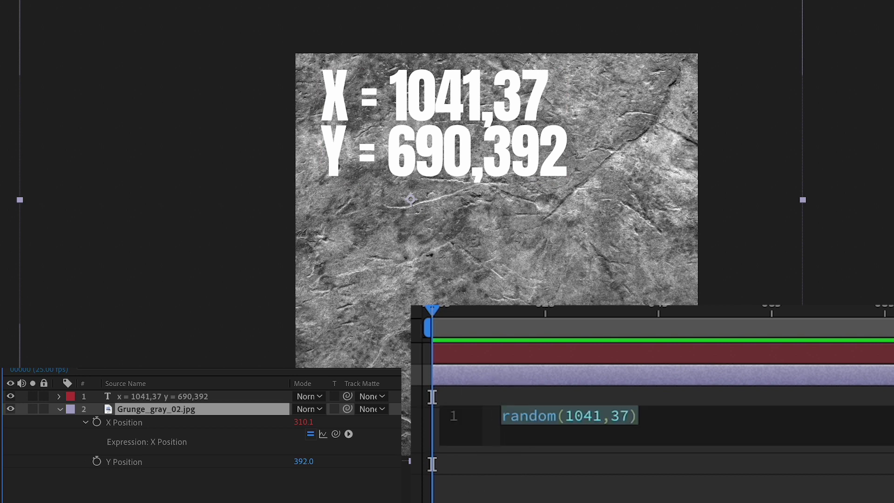
{"action": "left_click", "coordinate": [17, 499]}
{"action": "left_click", "coordinate": [96, 462], "text": "alt"}
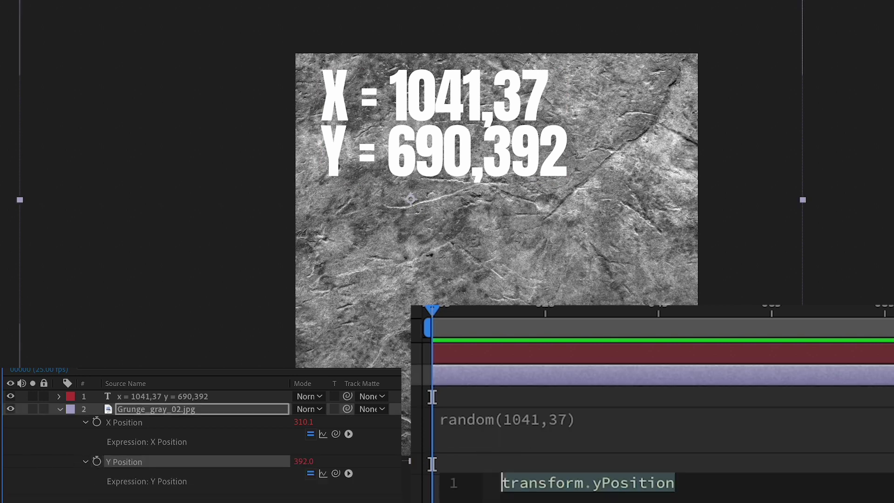
{"action": "key", "text": "ctrl+v"}
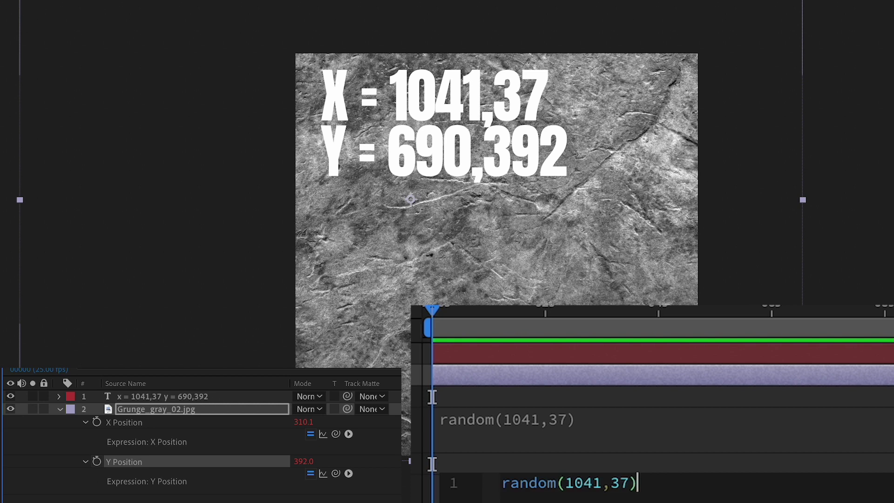
Change the Y Position expression's values so it reads random(690,392)
{"action": "key", "text": "Left"}
{"action": "key", "text": "Left"}
{"action": "key", "text": "Left"}
{"action": "key", "text": "Left"}
{"action": "key", "text": "BackSpace"}
{"action": "key", "text": "BackSpace"}
{"action": "key", "text": "BackSpace"}
{"action": "key", "text": "BackSpace"}
{"action": "type", "text": "690"}
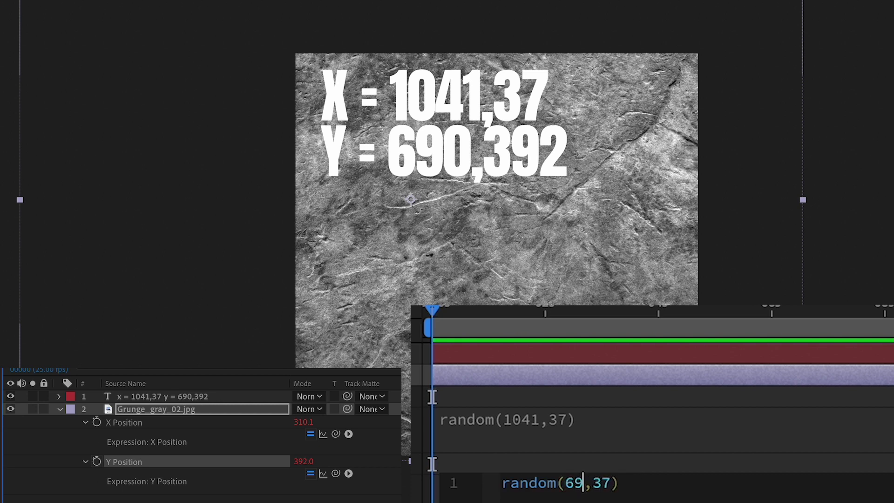
{"action": "key", "text": "Right"}
{"action": "key", "text": "BackSpace"}
{"action": "key", "text": "BackSpace"}
{"action": "type", "text": "392"}
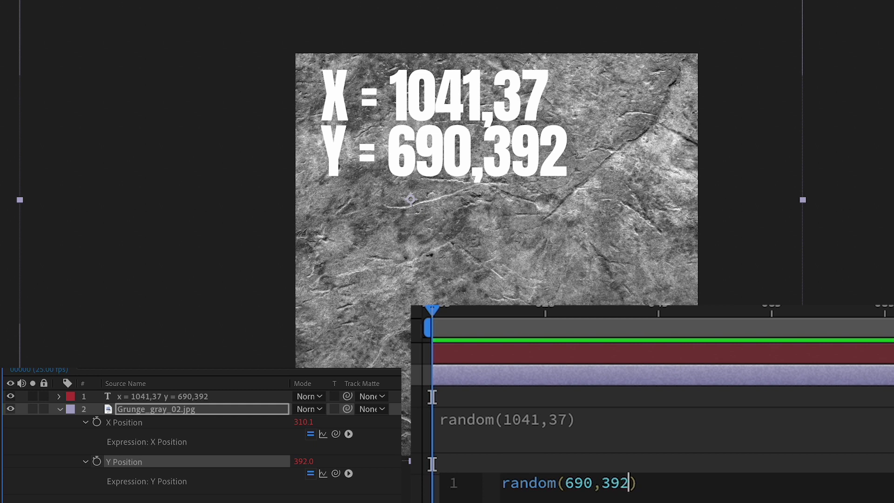
{"action": "key", "text": "KP_Enter"}
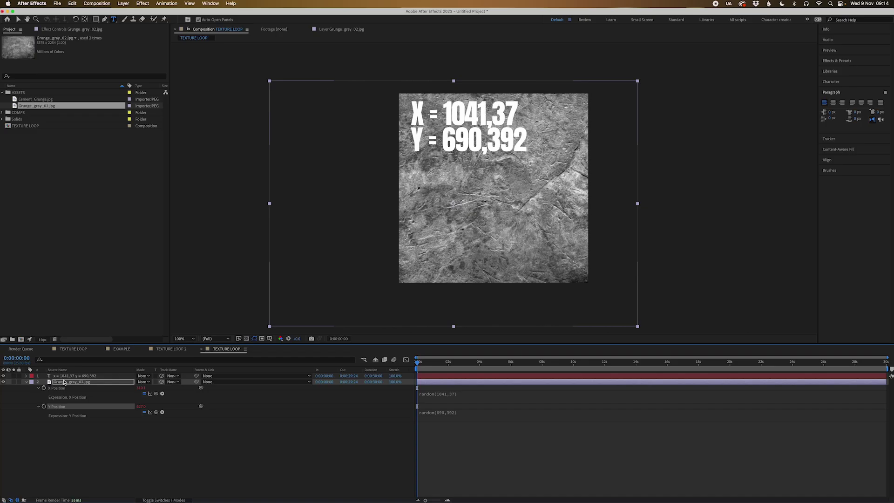
Hide the note text layer and add a new adjustment layer above the other layers
{"action": "left_click", "coordinate": [3, 376]}
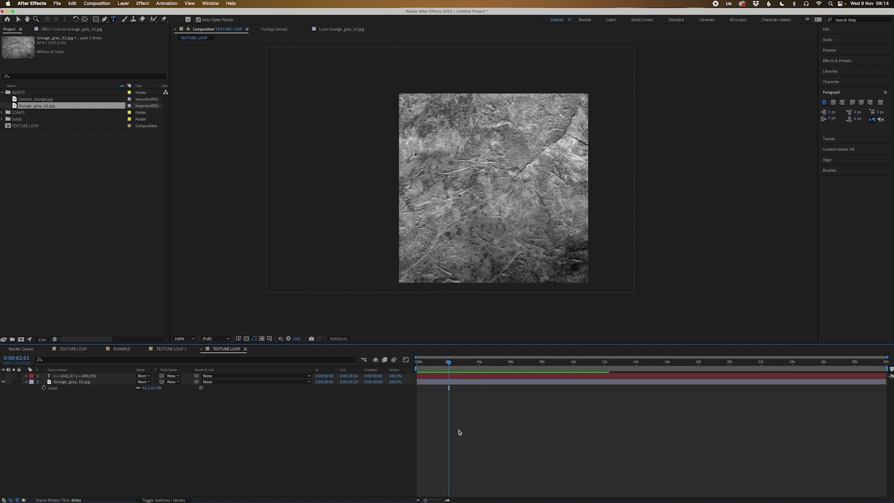
{"action": "right_click", "coordinate": [460, 432]}
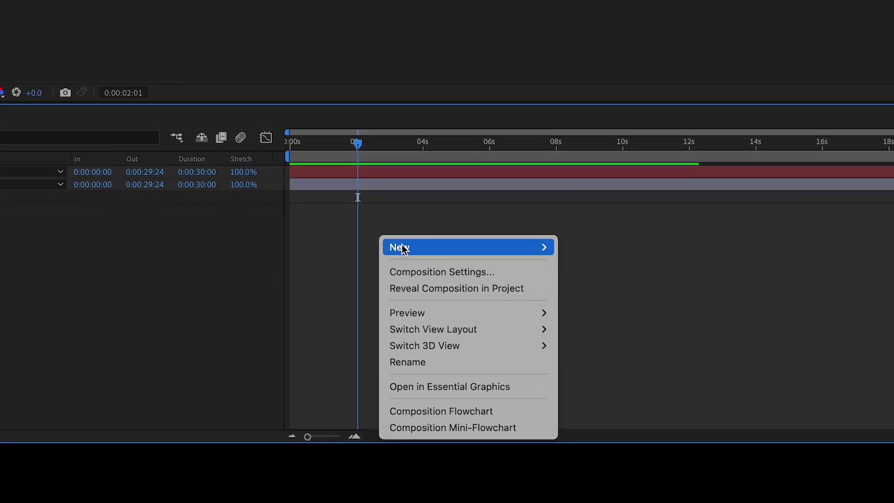
{"action": "mouse_move", "coordinate": [471, 413]}
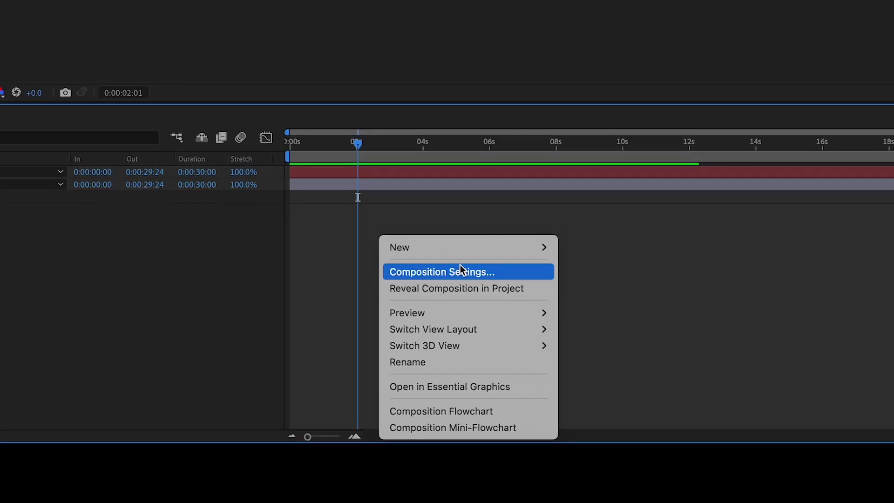
{"action": "mouse_move", "coordinate": [517, 247]}
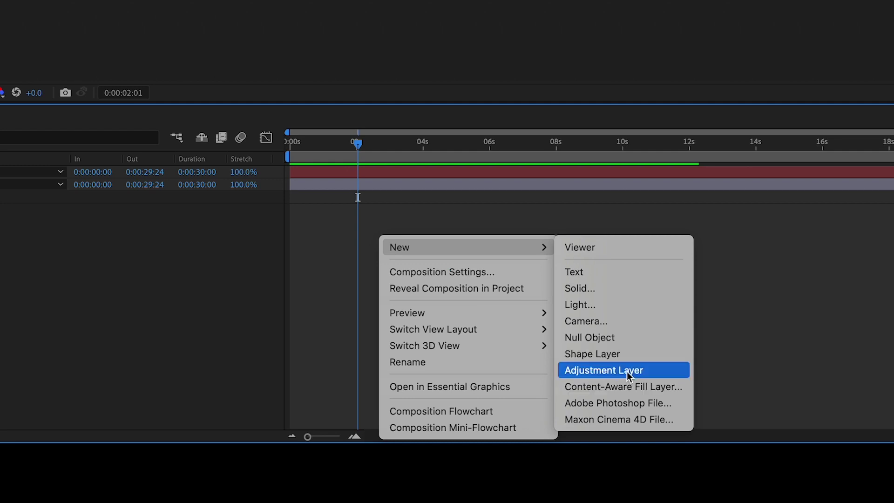
{"action": "left_click", "coordinate": [627, 371]}
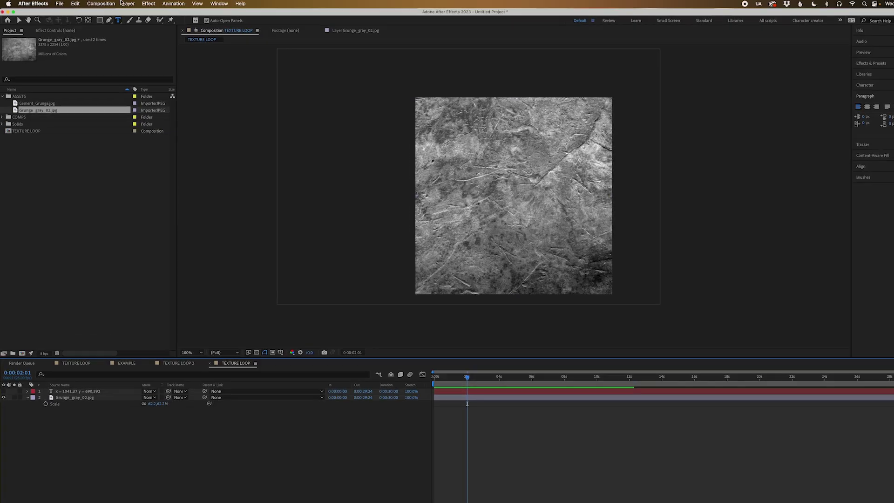
{"action": "left_click", "coordinate": [123, 3]}
{"action": "mouse_move", "coordinate": [131, 14]}
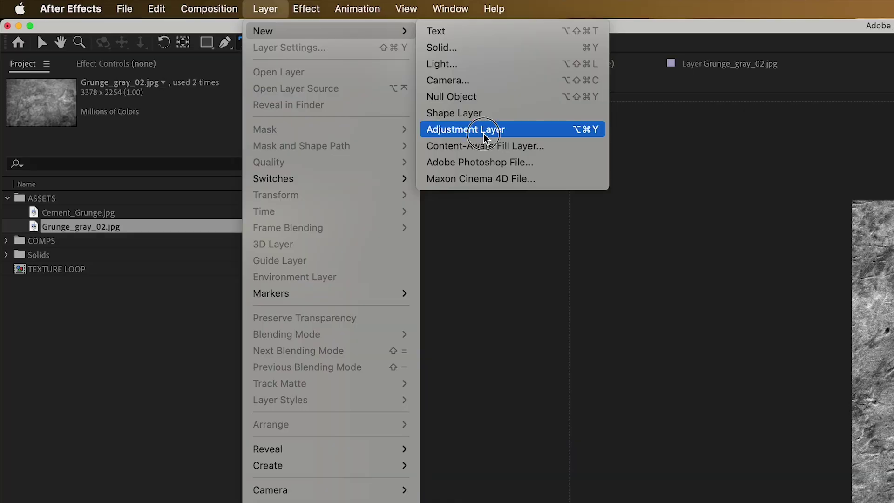
{"action": "left_click", "coordinate": [465, 129]}
{"action": "left_click", "coordinate": [449, 412]}
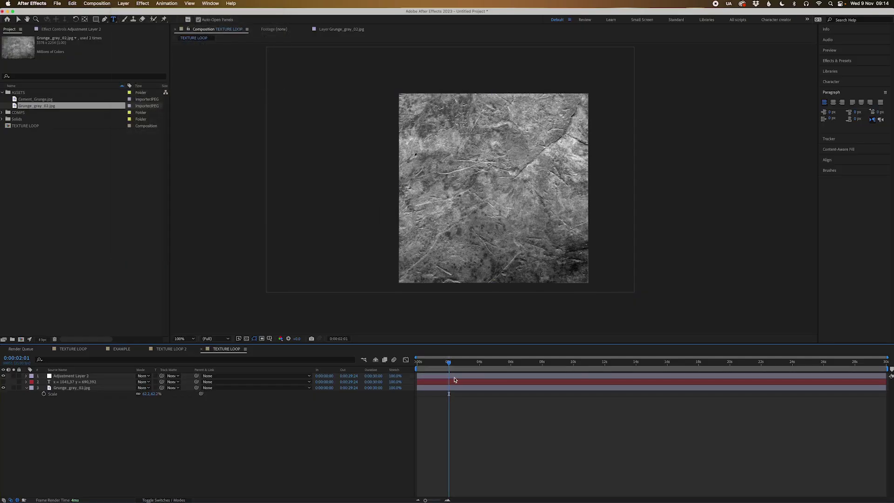
Find the Posterize Time effect and apply it to the adjustment layer
{"action": "left_click", "coordinate": [841, 62]}
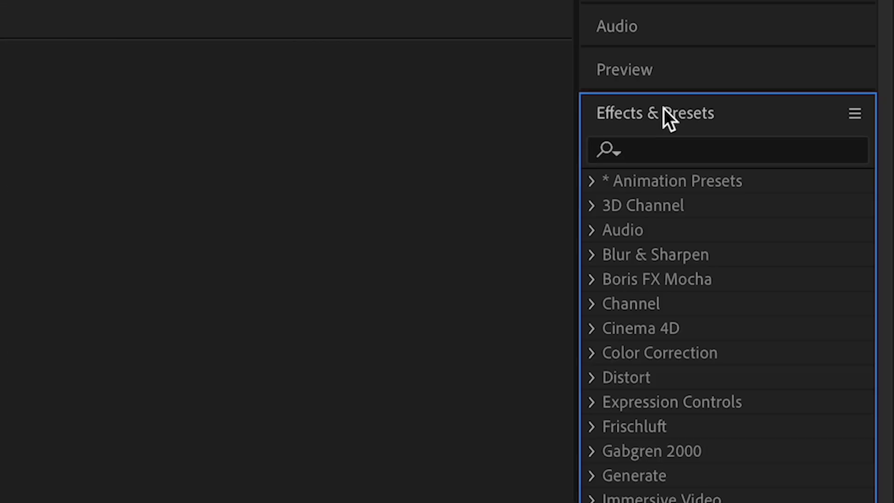
{"action": "left_click", "coordinate": [838, 71]}
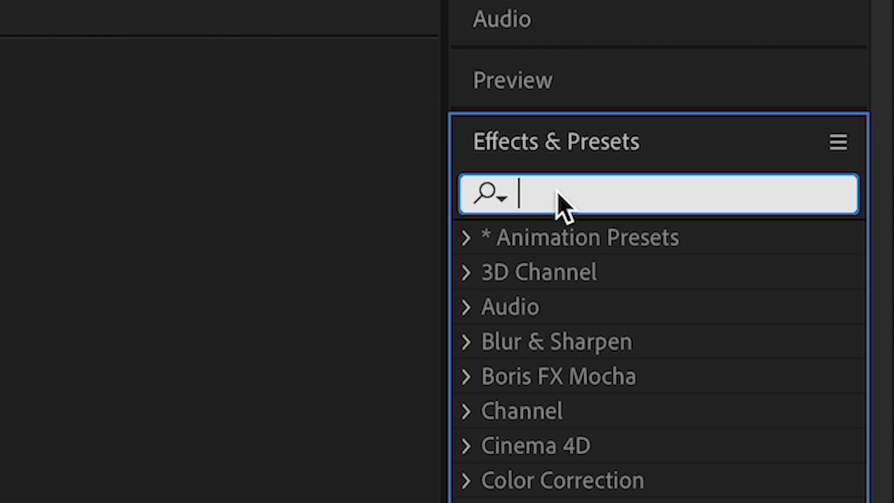
{"action": "type", "text": "post"}
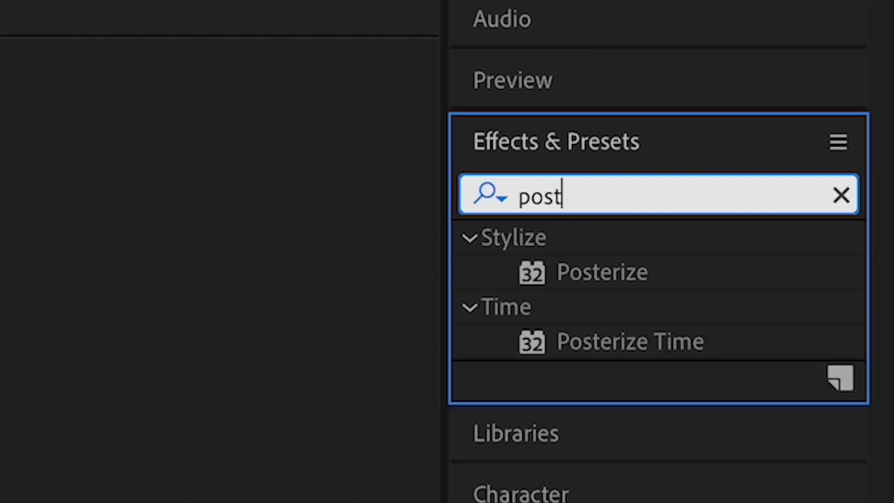
{"action": "left_click", "coordinate": [609, 349]}
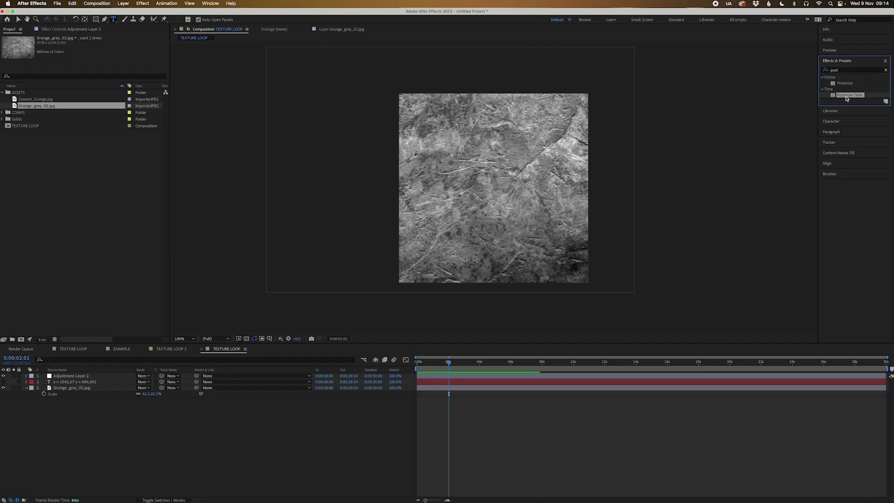
{"action": "left_click_drag", "start_coordinate": [848, 98], "coordinate": [503, 376]}
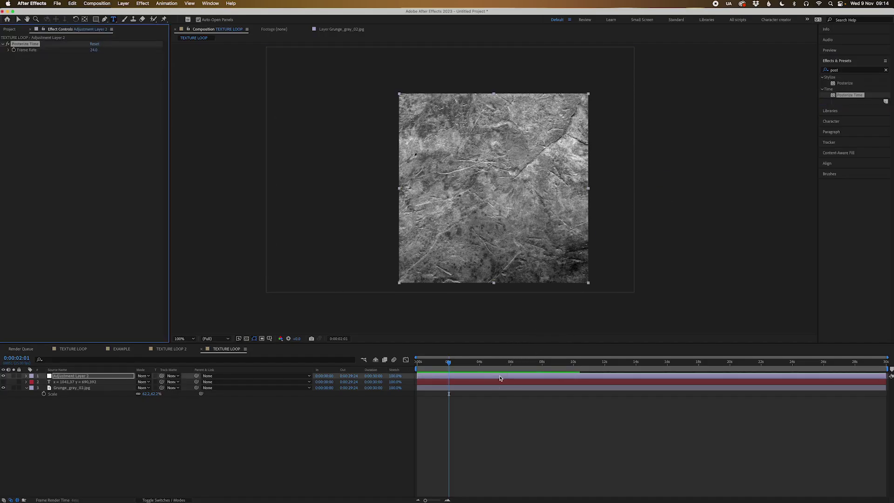
Set the frame rate of the adjustment layer's Posterize Time effect to 8
{"action": "left_click", "coordinate": [94, 50]}
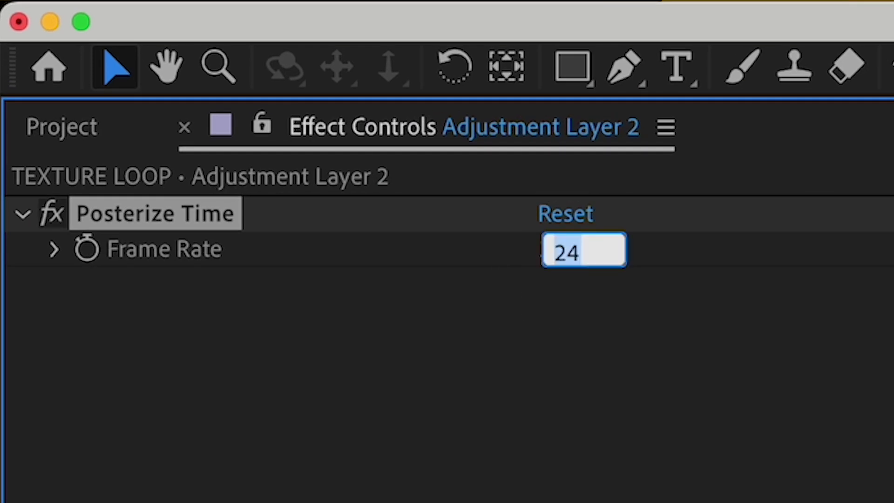
{"action": "type", "text": "8"}
{"action": "key", "text": "Return"}
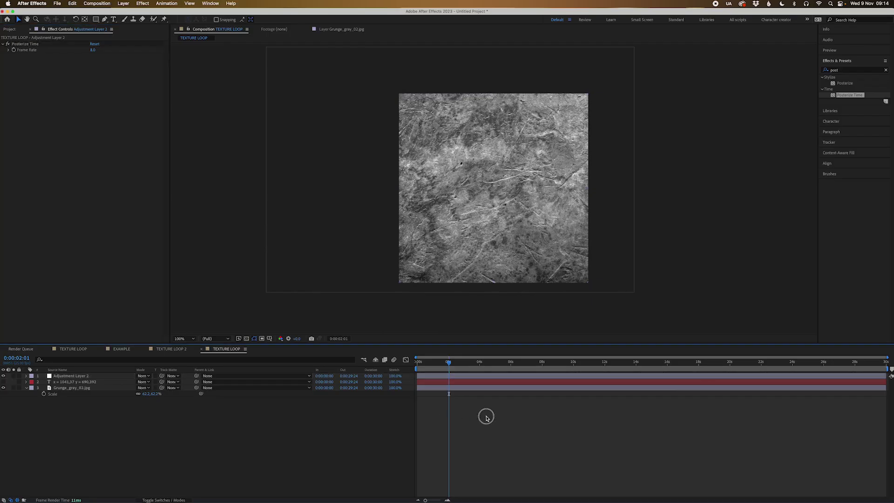
Preview the TEXTURE LOOP composition from its first frame
{"action": "left_click_drag", "start_coordinate": [440, 369], "coordinate": [387, 377]}
{"action": "key", "text": "space"}
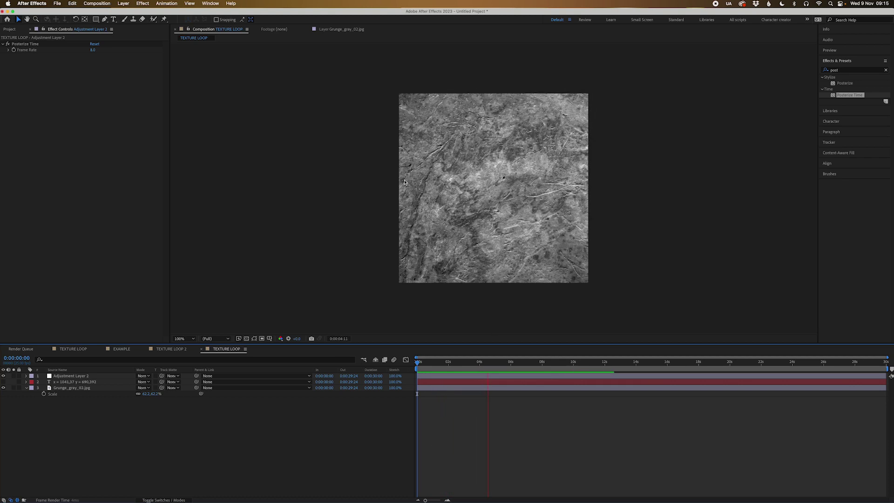
{"action": "key", "text": "space"}
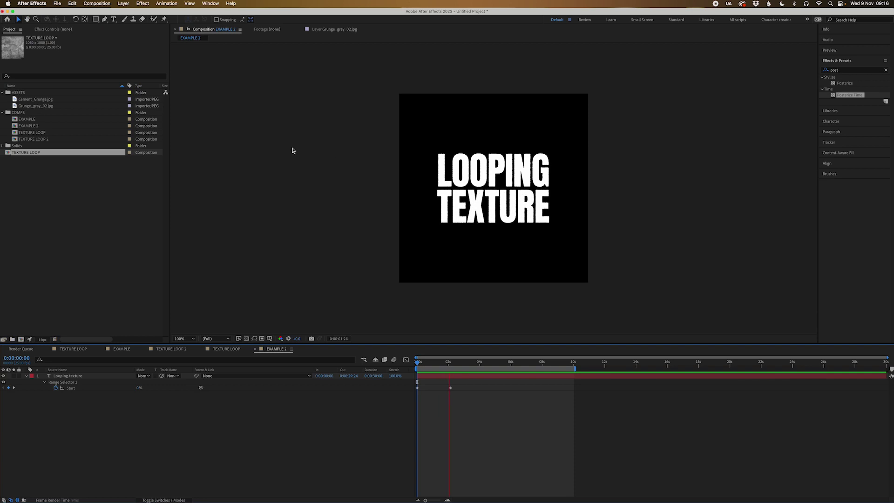
Examine the Roughen Edges settings of the Looping texture text layer in EXAMPLE 2 and preview its animation from the start
{"action": "left_click", "coordinate": [81, 217]}
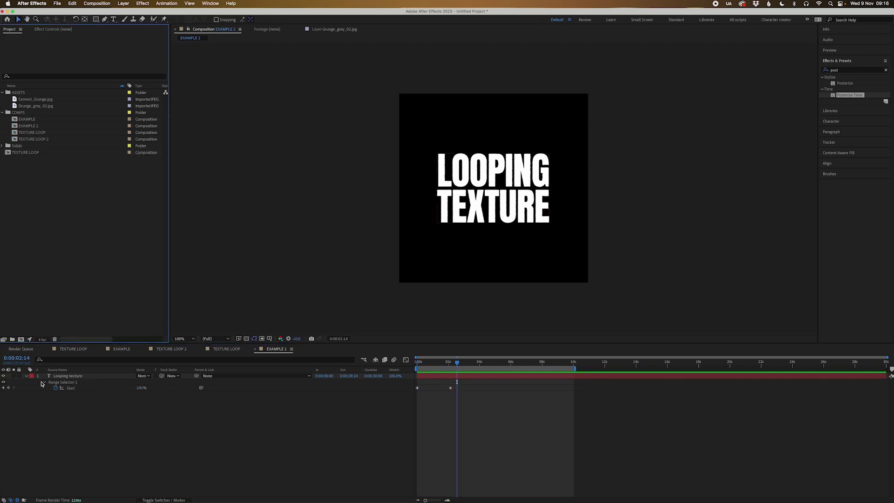
{"action": "left_click", "coordinate": [69, 376]}
{"action": "key", "text": "e"}
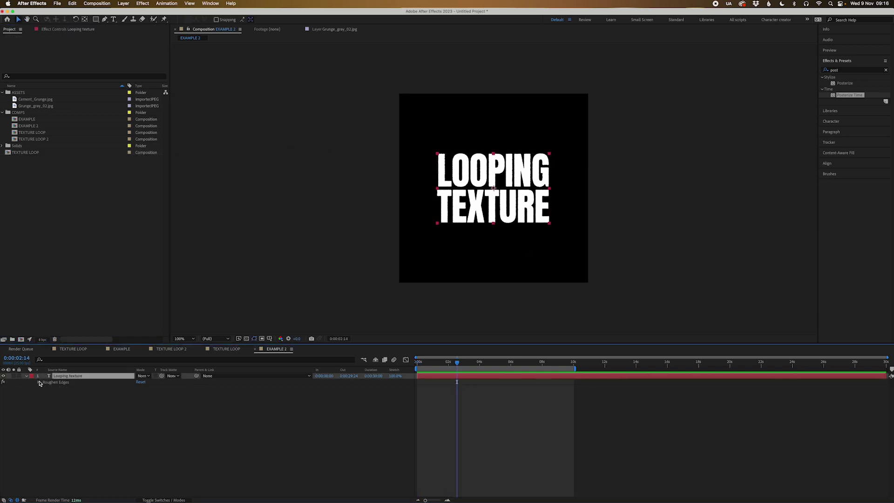
{"action": "left_click", "coordinate": [39, 382]}
{"action": "left_click_drag", "start_coordinate": [458, 364], "coordinate": [412, 378]}
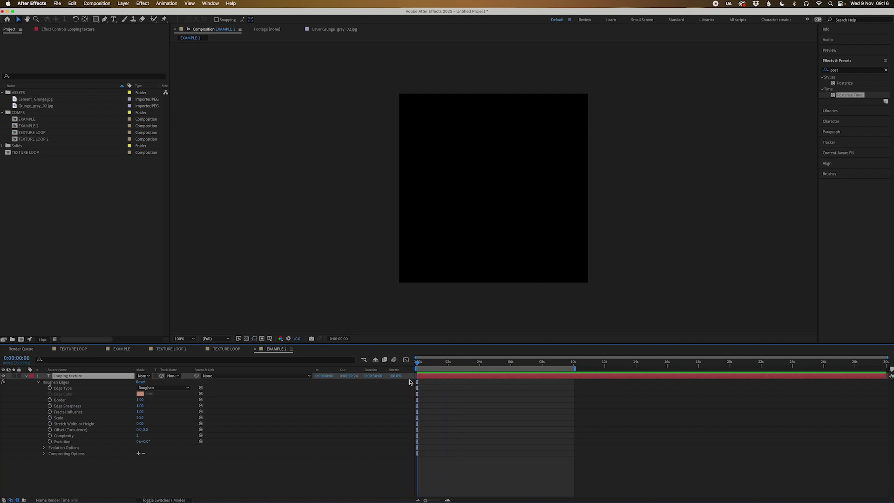
{"action": "key", "text": "space"}
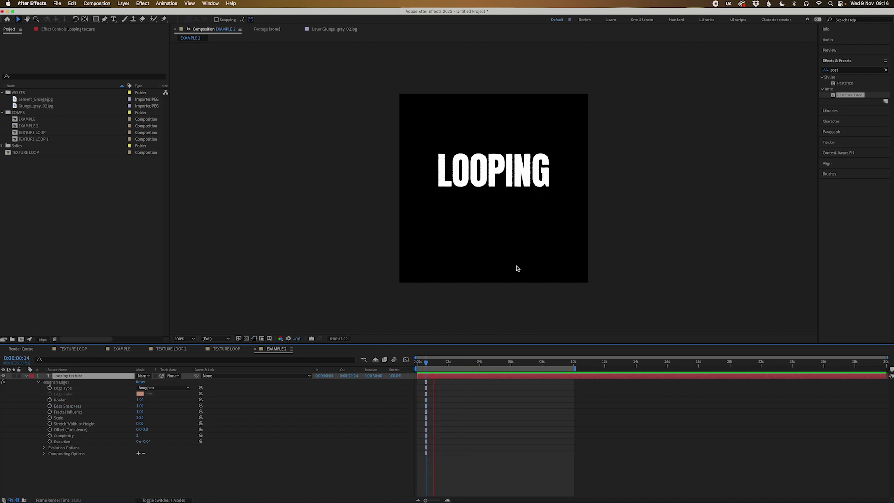
Place the TEXTURE LOOP composition above the Looping texture text layer in EXAMPLE 2
{"action": "left_click", "coordinate": [27, 225]}
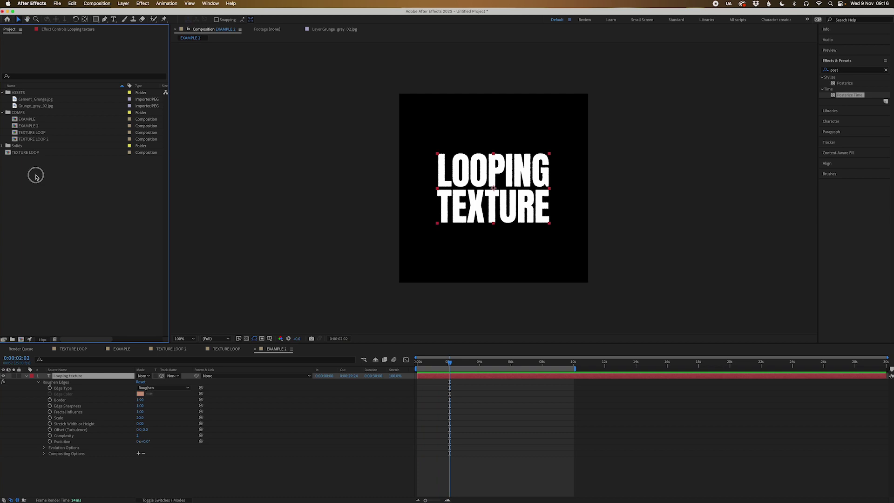
{"action": "left_click_drag", "start_coordinate": [29, 151], "coordinate": [61, 375]}
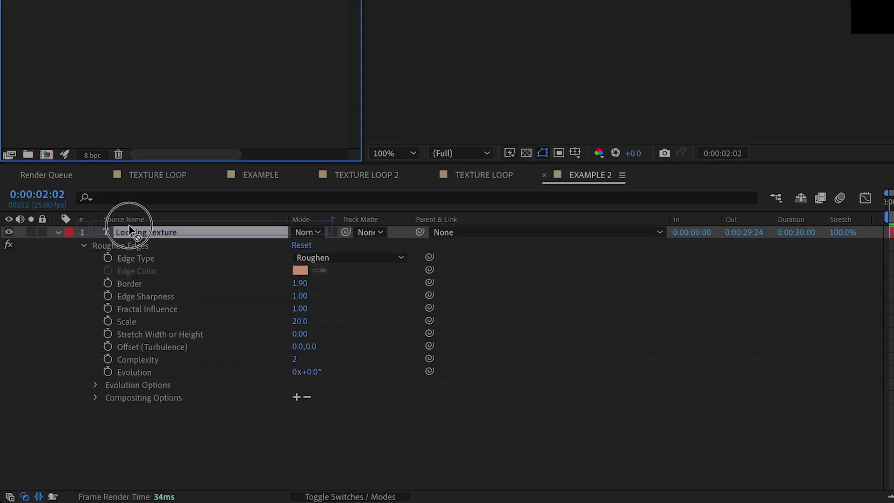
{"action": "left_click_drag", "start_coordinate": [131, 231], "coordinate": [130, 230]}
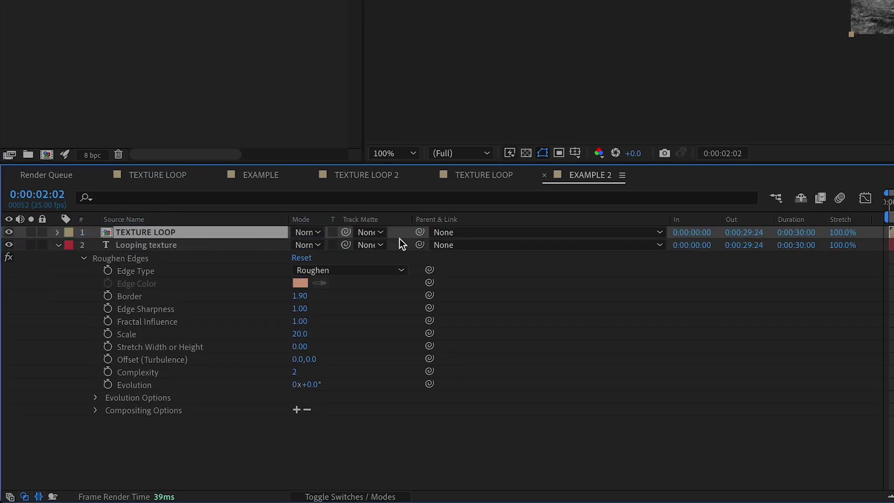
Assign the TEXTURE LOOP layer as a luma track matte for the Looping texture text layer and preview the textured text
{"action": "left_click", "coordinate": [168, 243]}
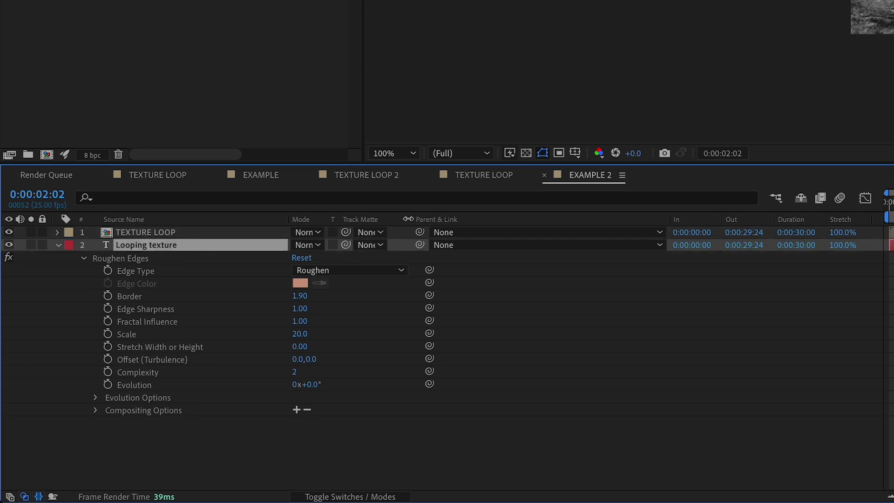
{"action": "left_click_drag", "start_coordinate": [414, 219], "coordinate": [587, 214]}
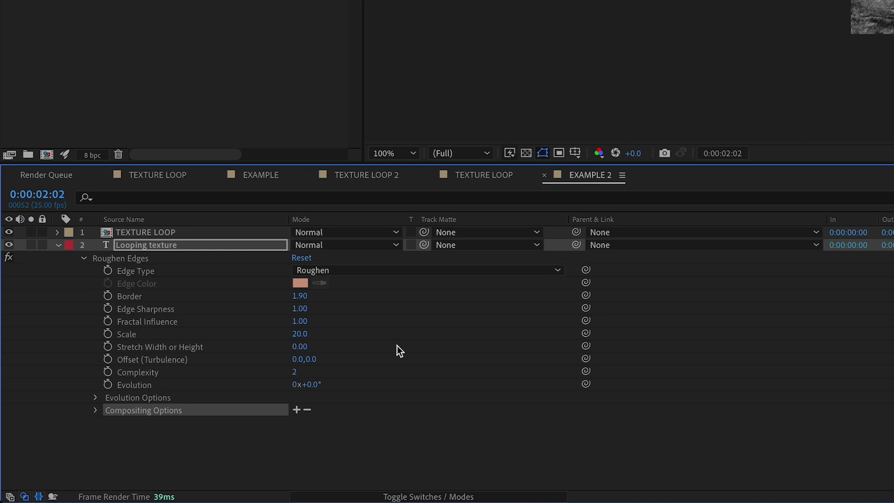
{"action": "left_click", "coordinate": [356, 440]}
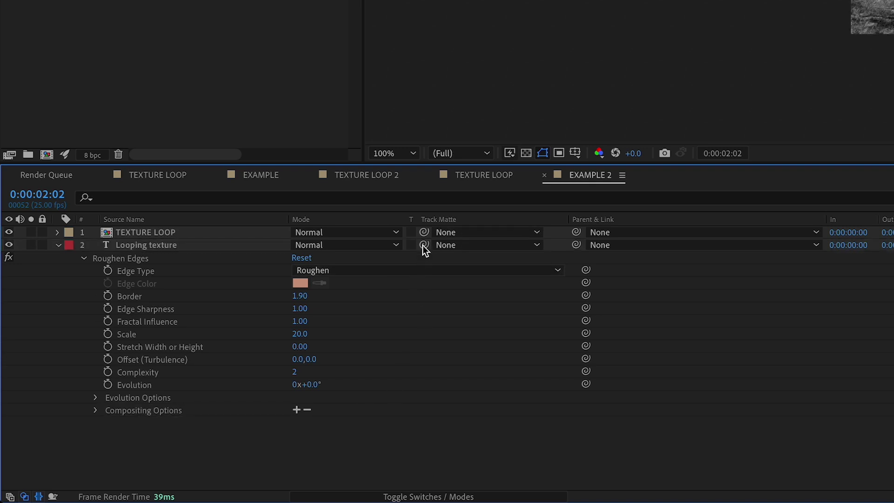
{"action": "left_click_drag", "start_coordinate": [423, 245], "coordinate": [166, 233]}
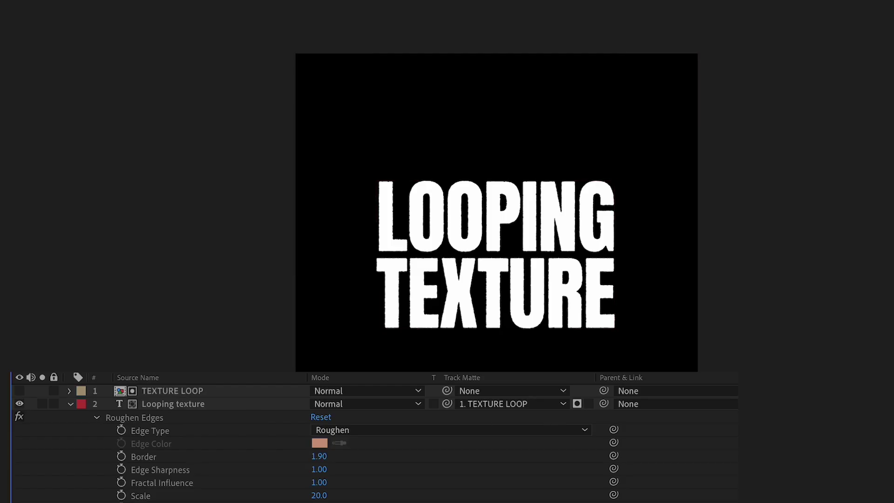
{"action": "left_click", "coordinate": [577, 405]}
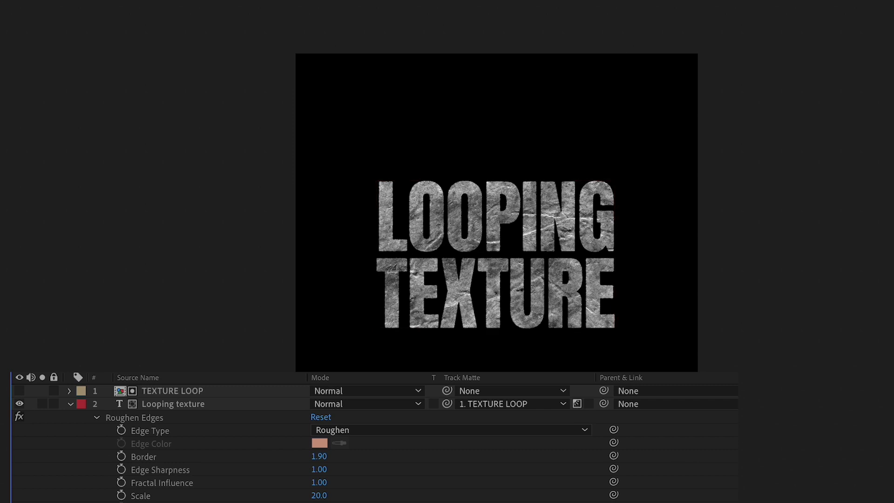
{"action": "key", "text": "space"}
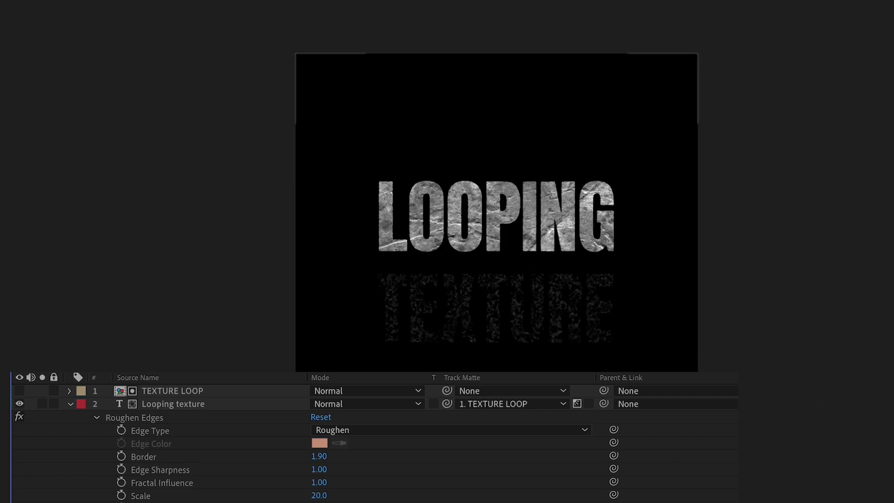
Apply the Curves effect to the TEXTURE LOOP matte layer and steepen its RGB curve for a high-contrast texture
{"action": "scroll", "coordinate": [463, 296], "scroll_direction": "up", "scroll_amount": 2}
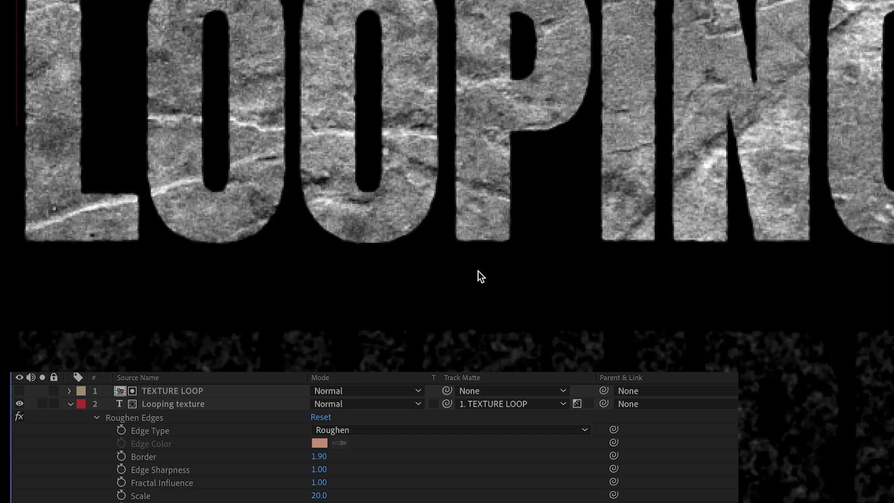
{"action": "left_click_drag", "start_coordinate": [471, 162], "coordinate": [493, 332]}
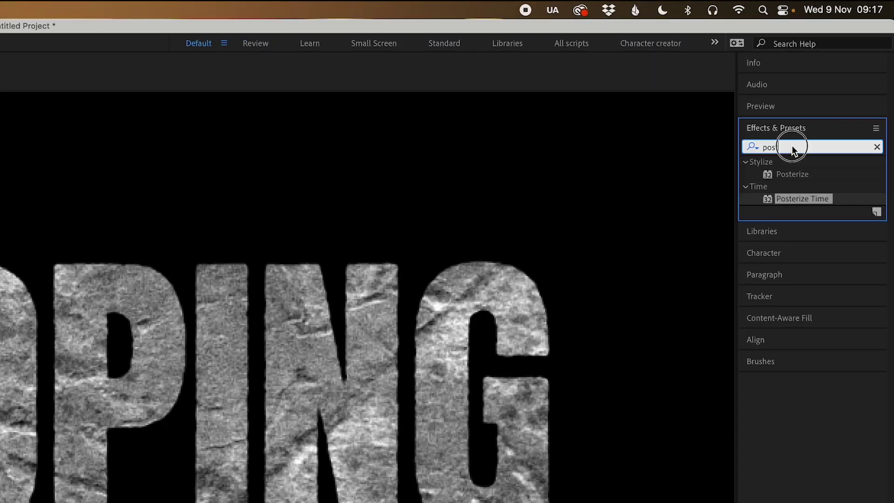
{"action": "left_click", "coordinate": [846, 69]}
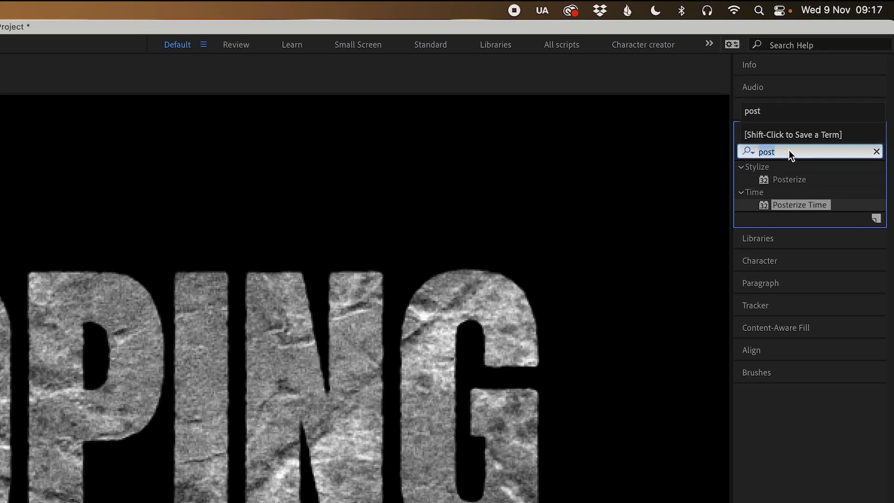
{"action": "type", "text": "curves"}
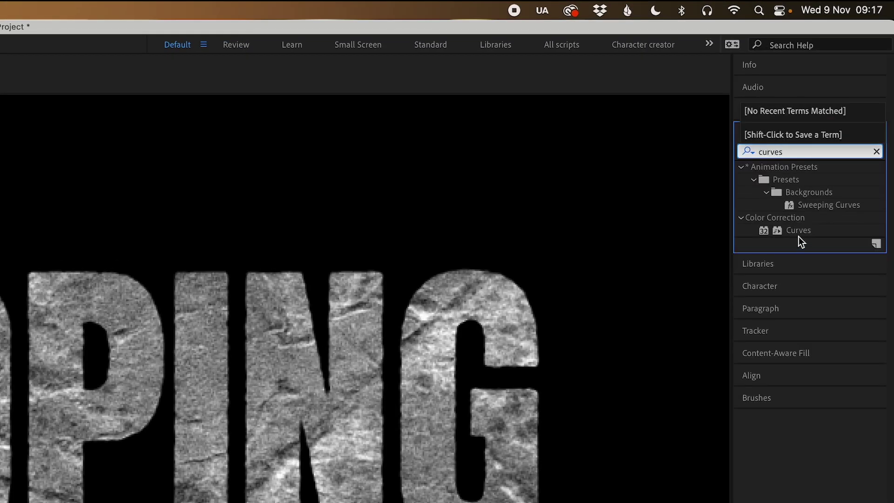
{"action": "left_click_drag", "start_coordinate": [798, 231], "coordinate": [556, 376]}
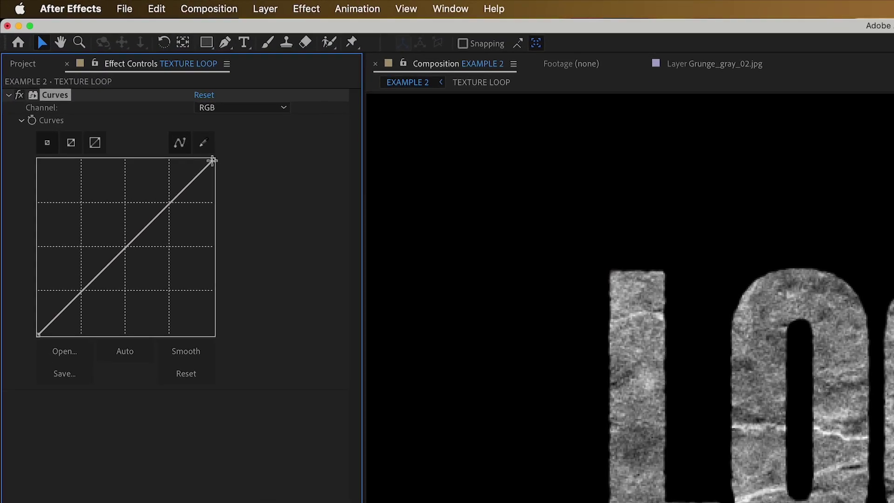
{"action": "left_click_drag", "start_coordinate": [99, 75], "coordinate": [66, 74]}
{"action": "left_click_drag", "start_coordinate": [37, 336], "coordinate": [77, 351]}
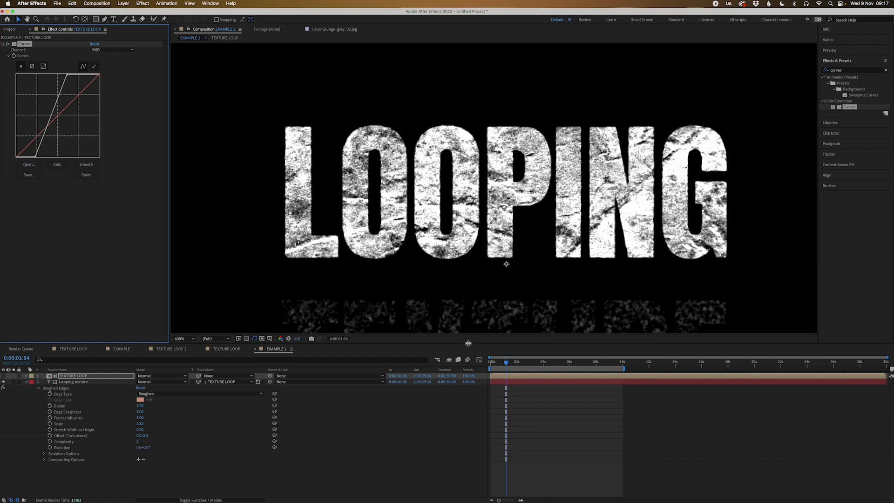
Check the matted text against the transparency grid and preview the EXAMPLE 2 animation from the start
{"action": "left_click", "coordinate": [246, 340]}
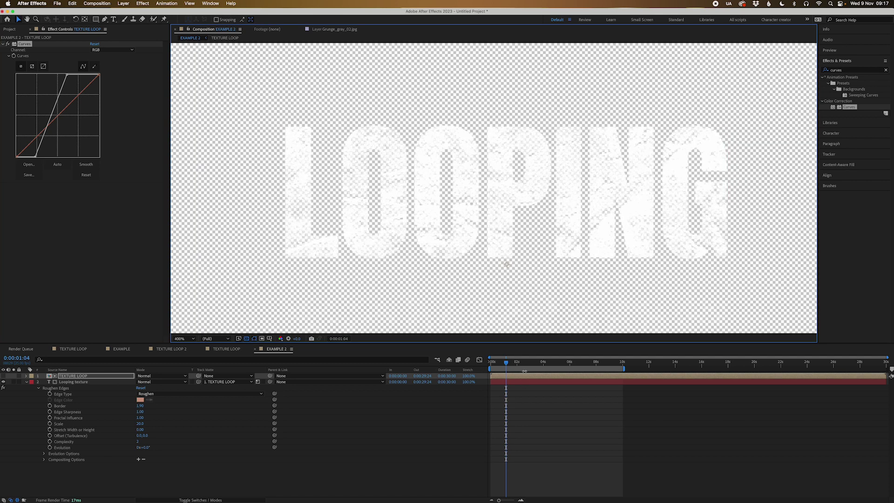
{"action": "key", "text": "period"}
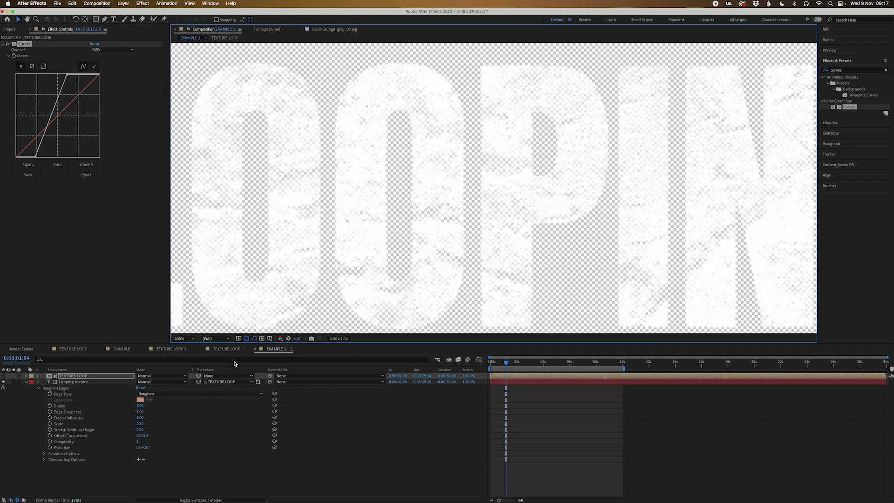
{"action": "left_click", "coordinate": [246, 340]}
{"action": "key", "text": "comma"}
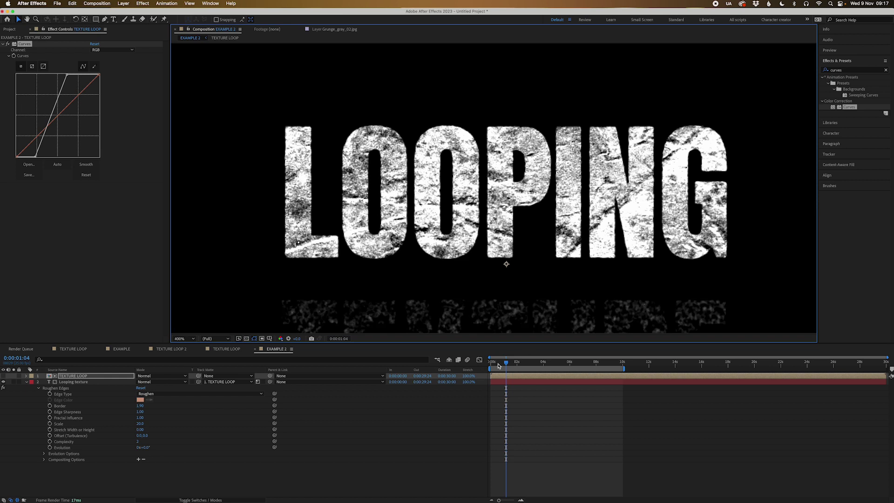
{"action": "left_click_drag", "start_coordinate": [498, 363], "coordinate": [476, 342]}
{"action": "key", "text": "comma"}
{"action": "key", "text": "space"}
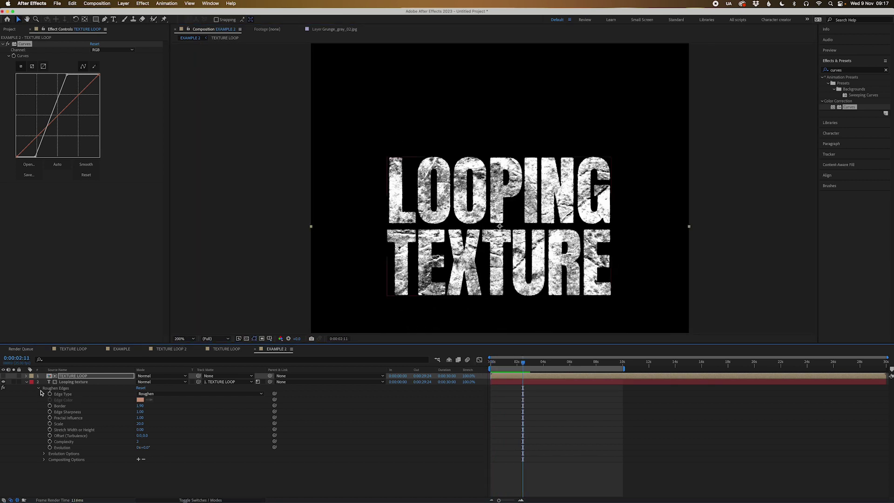
Add the TEXTURE LOOP 2 composition beneath the Looping texture text layer as a background and preview the result from the first frame
{"action": "left_click", "coordinate": [27, 382]}
{"action": "left_click", "coordinate": [10, 29]}
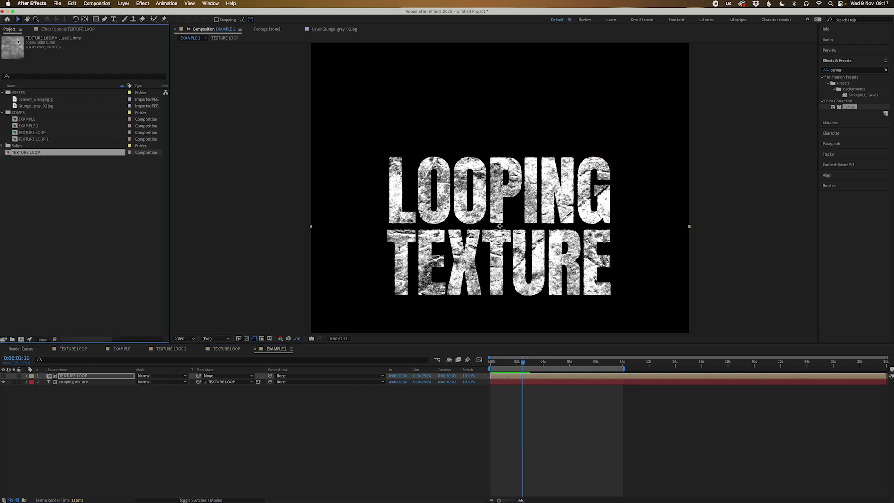
{"action": "left_click_drag", "start_coordinate": [39, 141], "coordinate": [59, 449]}
{"action": "scroll", "coordinate": [339, 277], "scroll_direction": "down", "scroll_amount": 1}
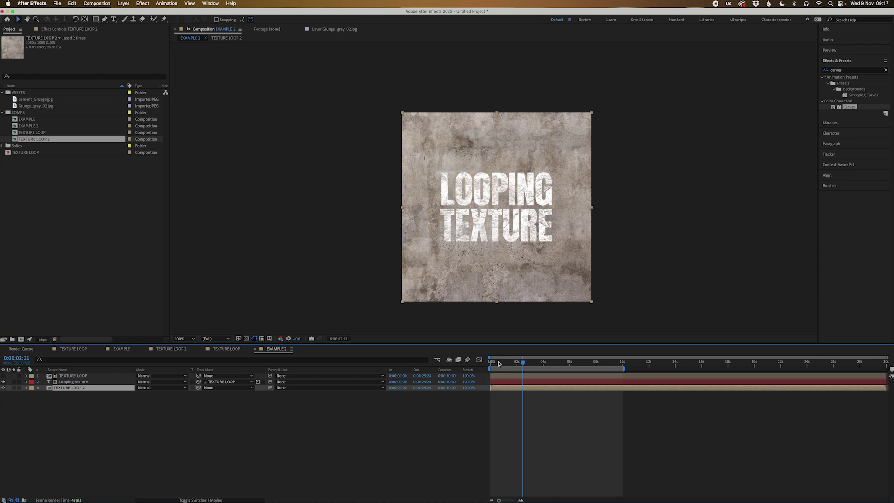
{"action": "left_click", "coordinate": [490, 363]}
{"action": "key", "text": "space"}
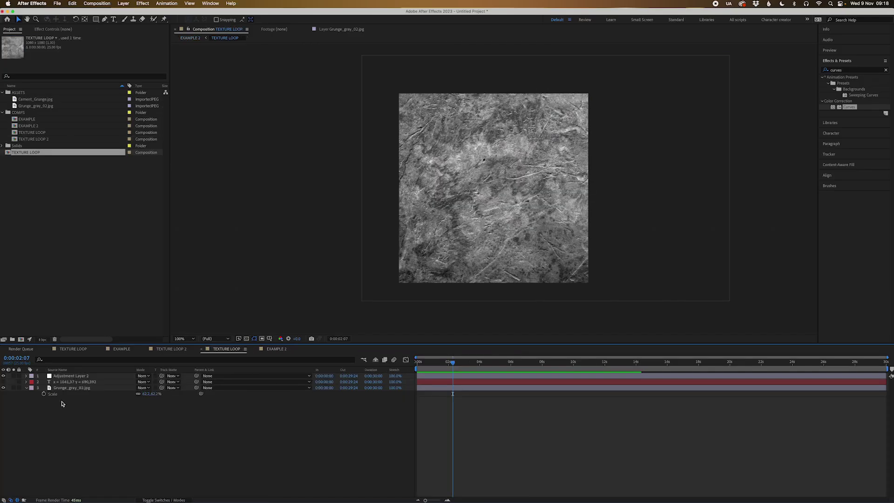
Change the Posterize Time frame rate on Adjustment Layer 2 in TEXTURE LOOP and preview EXAMPLE 2 from the start
{"action": "left_click", "coordinate": [66, 378]}
{"action": "left_click", "coordinate": [59, 30]}
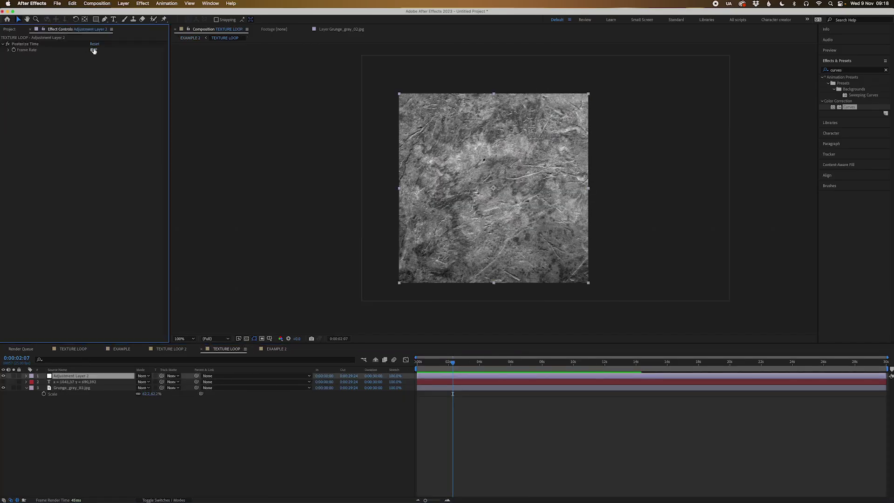
{"action": "key", "text": "Return"}
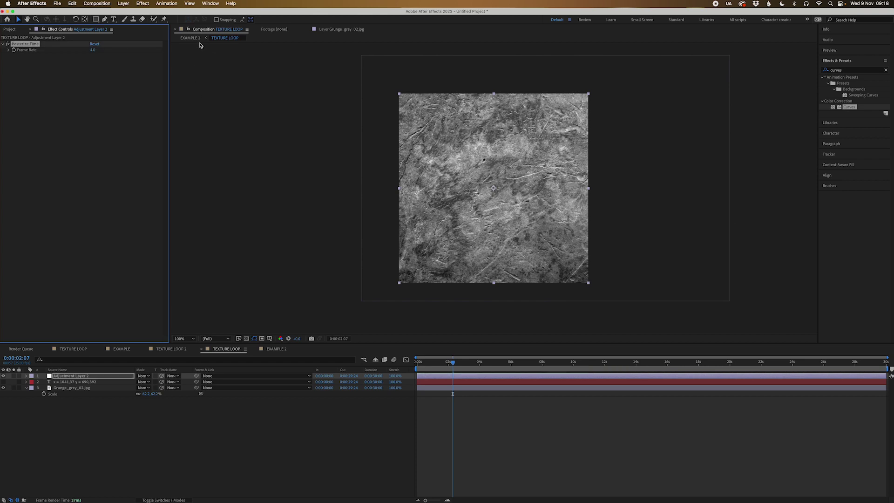
{"action": "left_click", "coordinate": [191, 39]}
{"action": "left_click_drag", "start_coordinate": [513, 363], "coordinate": [475, 389]}
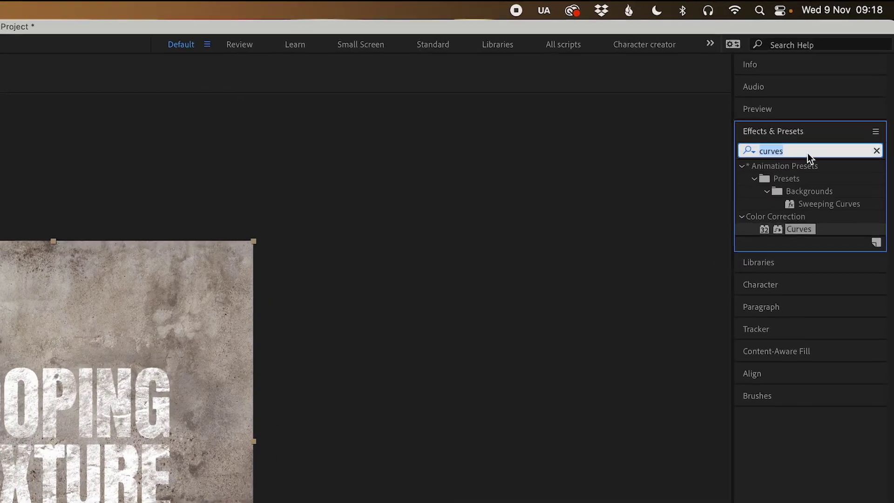
Apply the Tint effect to the TEXTURE LOOP 2 background layer
{"action": "left_click", "coordinate": [854, 70]}
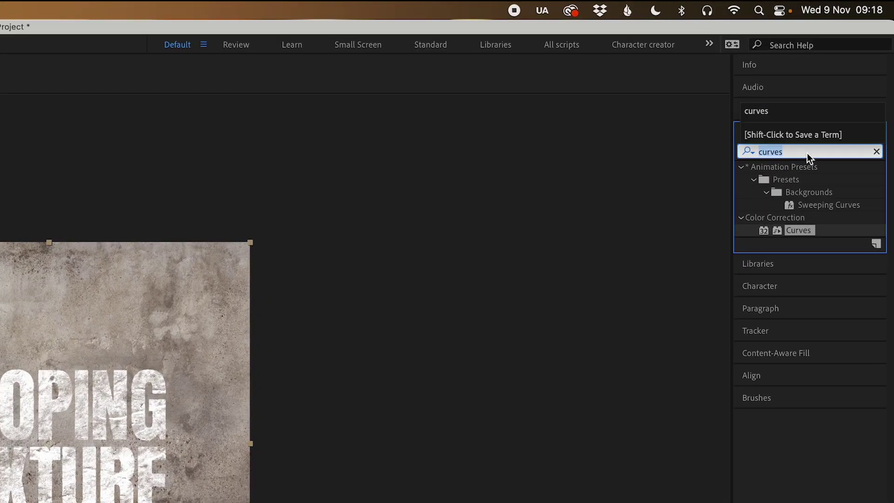
{"action": "type", "text": "tint"}
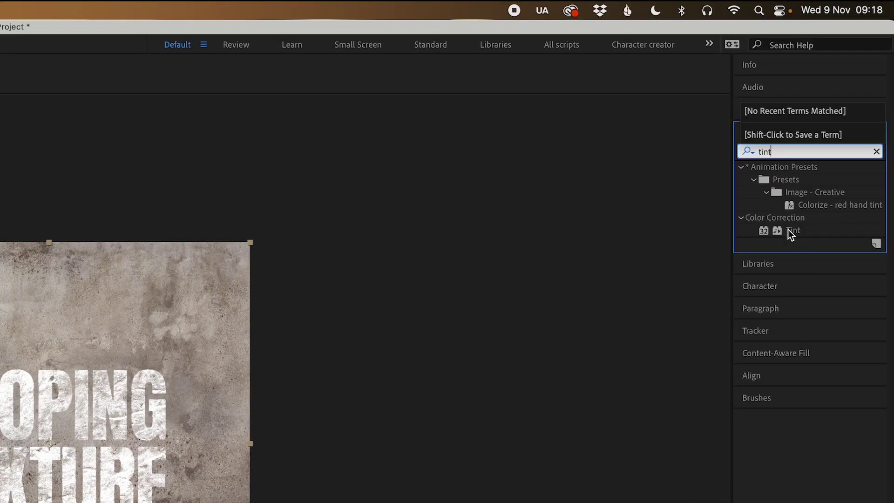
{"action": "left_click_drag", "start_coordinate": [792, 230], "coordinate": [508, 388]}
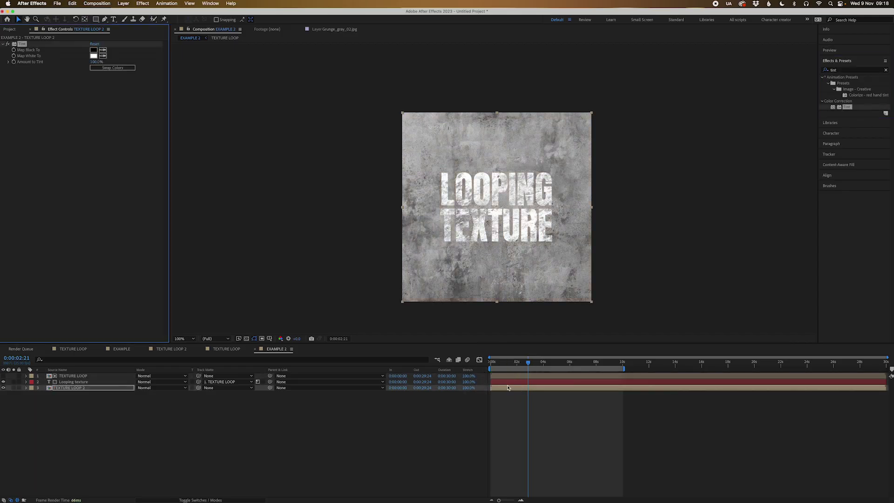
Set the Tint effect's Map White To color to a light turquoise and return to the first frame for a preview
{"action": "left_click", "coordinate": [94, 56]}
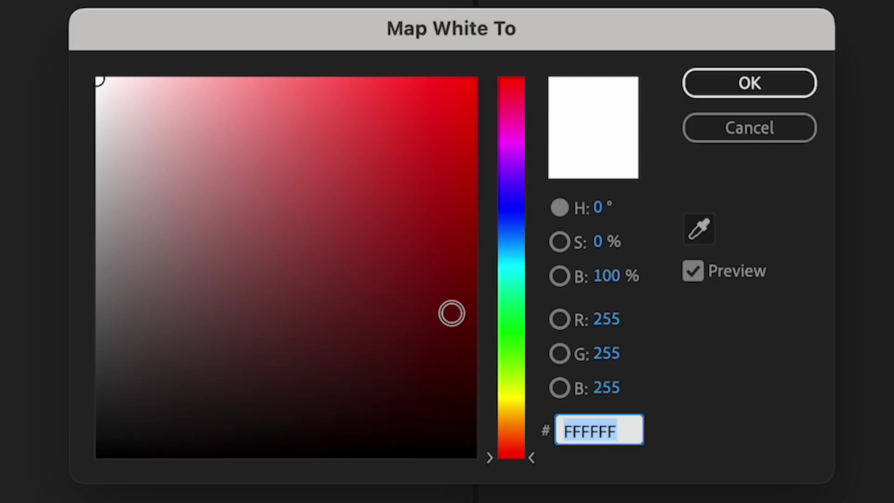
{"action": "mouse_move", "coordinate": [504, 259]}
{"action": "left_mouse_down"}
{"action": "mouse_move", "coordinate": [504, 232]}
{"action": "mouse_move", "coordinate": [504, 261]}
{"action": "mouse_move", "coordinate": [503, 243]}
{"action": "left_mouse_up"}
{"action": "left_click_drag", "start_coordinate": [462, 116], "coordinate": [383, 77]}
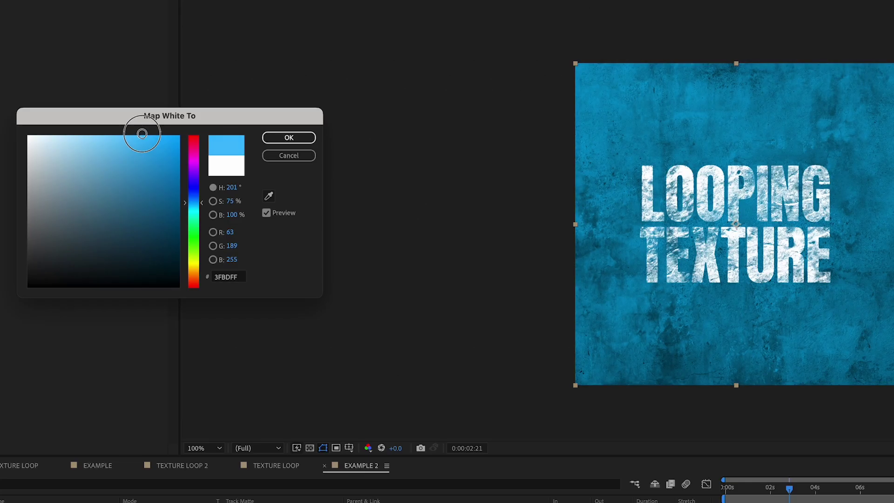
{"action": "mouse_move", "coordinate": [195, 214]}
{"action": "left_mouse_down"}
{"action": "mouse_move", "coordinate": [191, 202]}
{"action": "mouse_move", "coordinate": [193, 213]}
{"action": "left_mouse_up"}
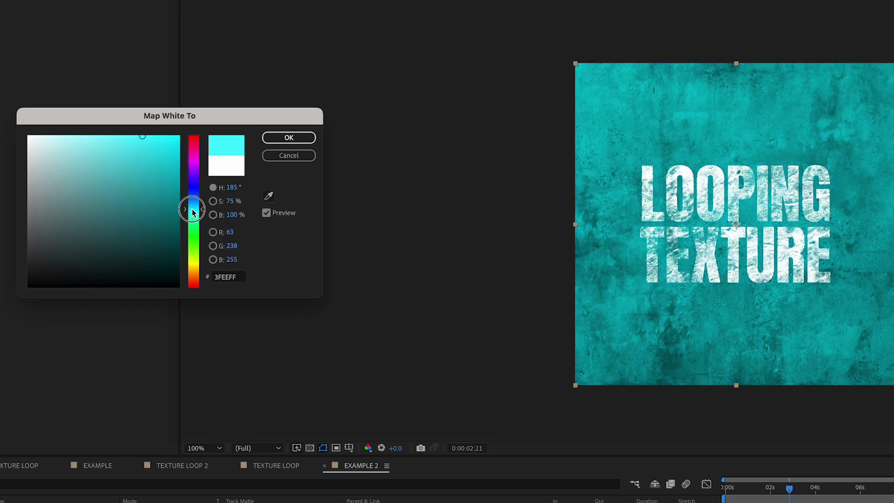
{"action": "left_click_drag", "start_coordinate": [144, 145], "coordinate": [109, 127]}
{"action": "left_click", "coordinate": [264, 139]}
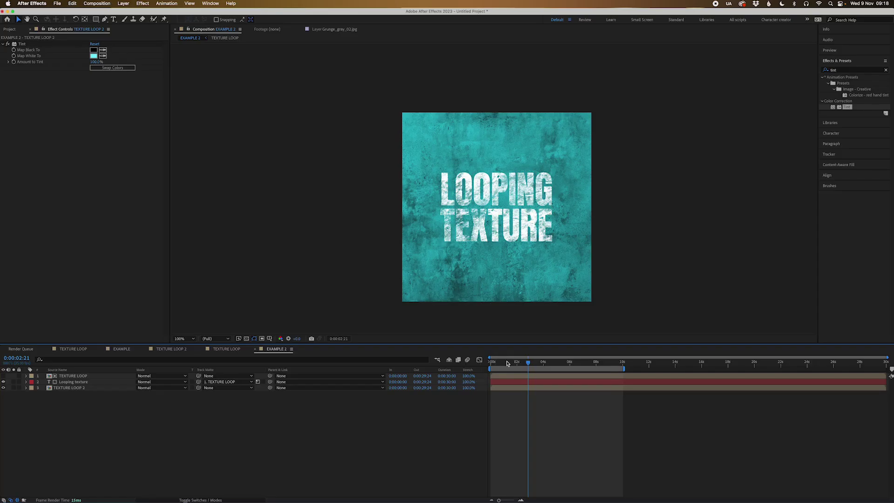
{"action": "left_click_drag", "start_coordinate": [508, 363], "coordinate": [473, 371]}
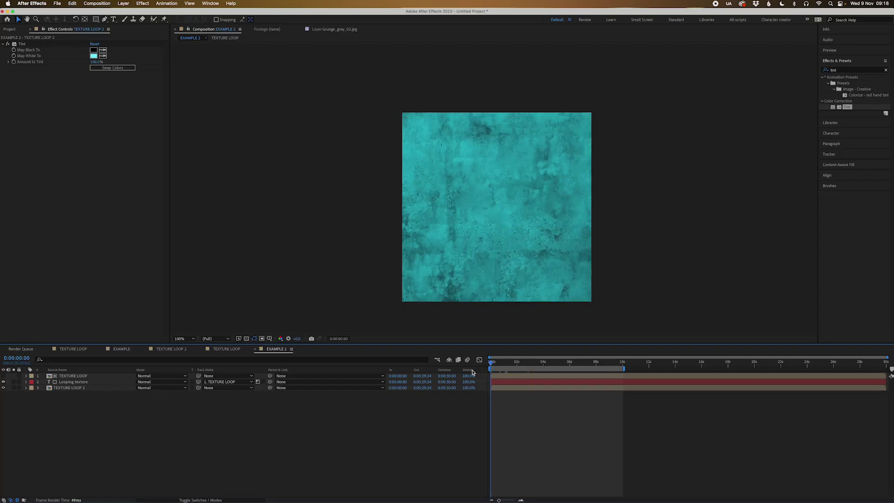